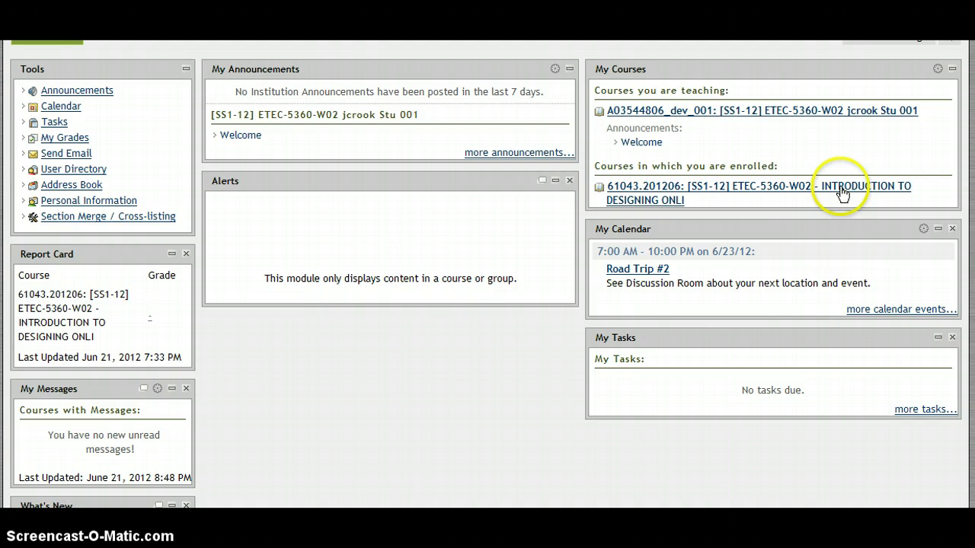
# Step: Open the ETEC-5360-W02 course listed under courses being taught and browse its Home, 1. Analysis and My Grades pages
pyautogui.click(841, 190)
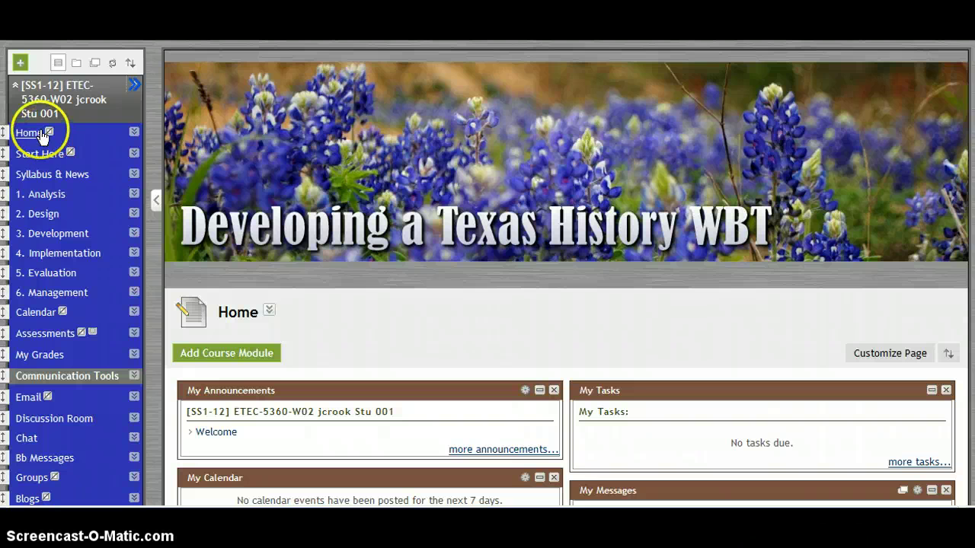
pyautogui.click(268, 312)
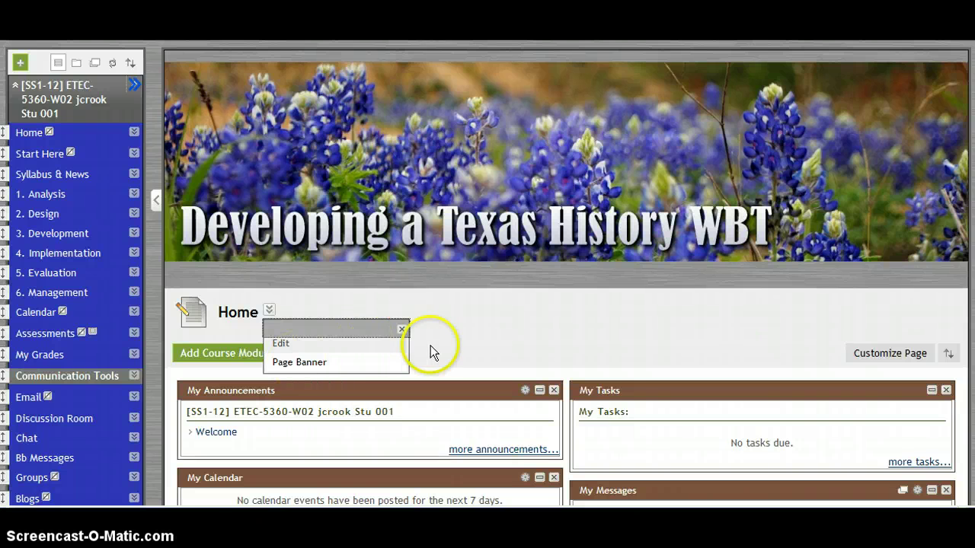
pyautogui.click(468, 348)
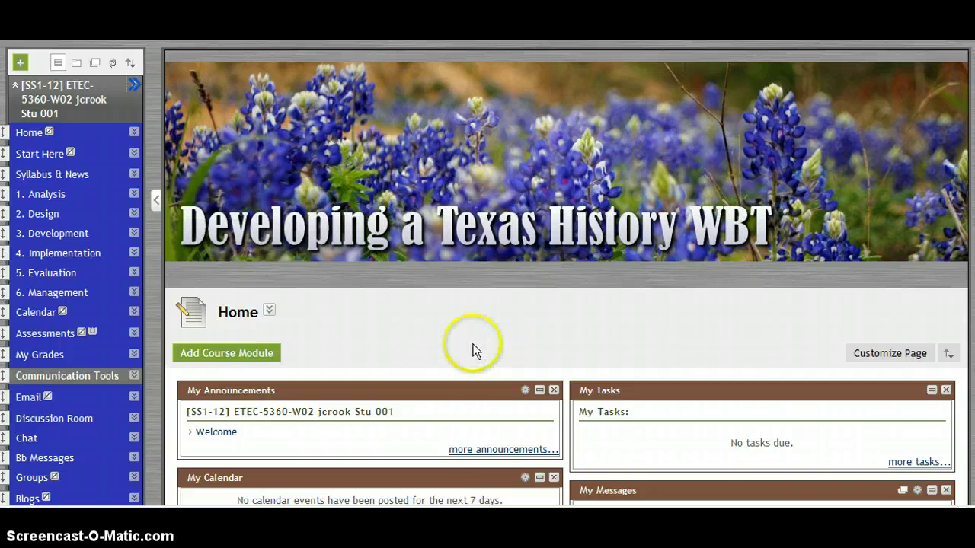
pyautogui.scroll(-3, 472, 346)
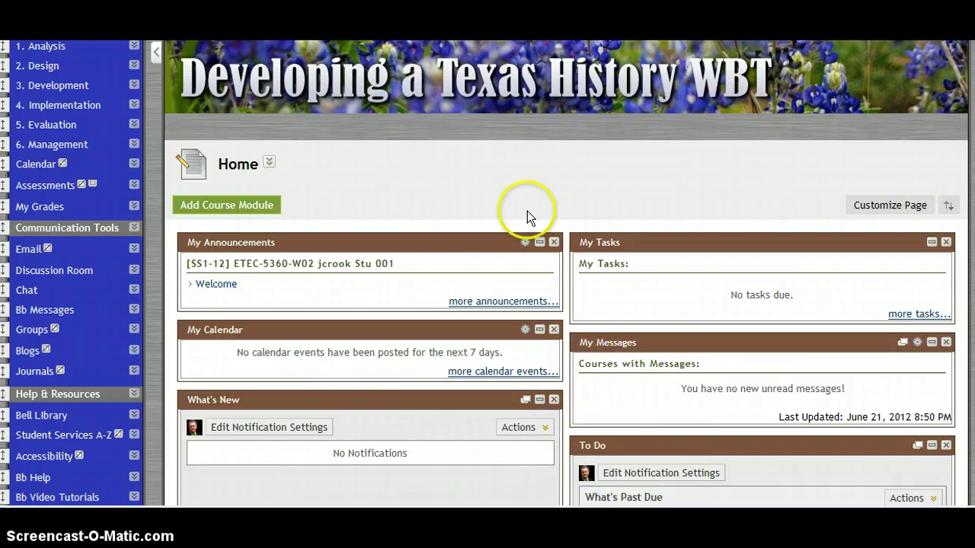
pyautogui.scroll(3, 525, 211)
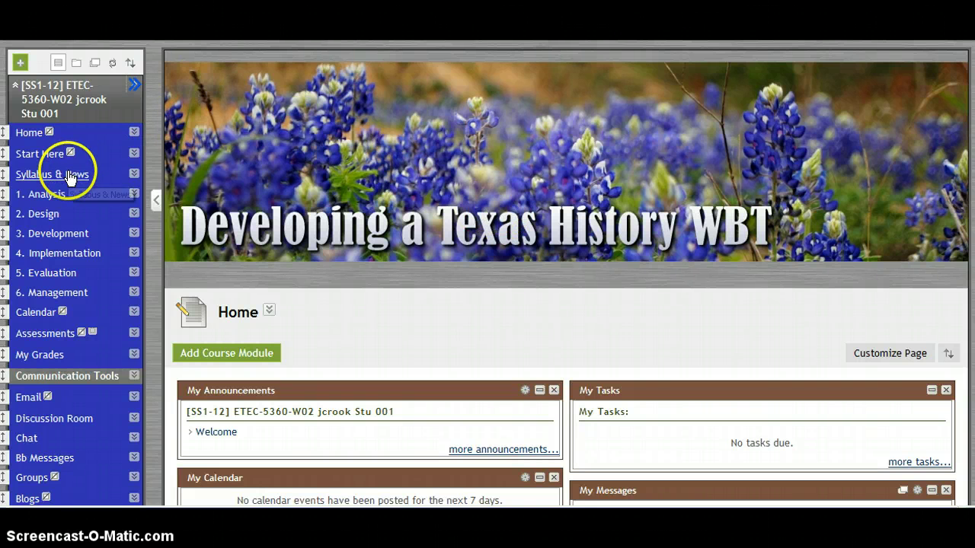
pyautogui.click(55, 195)
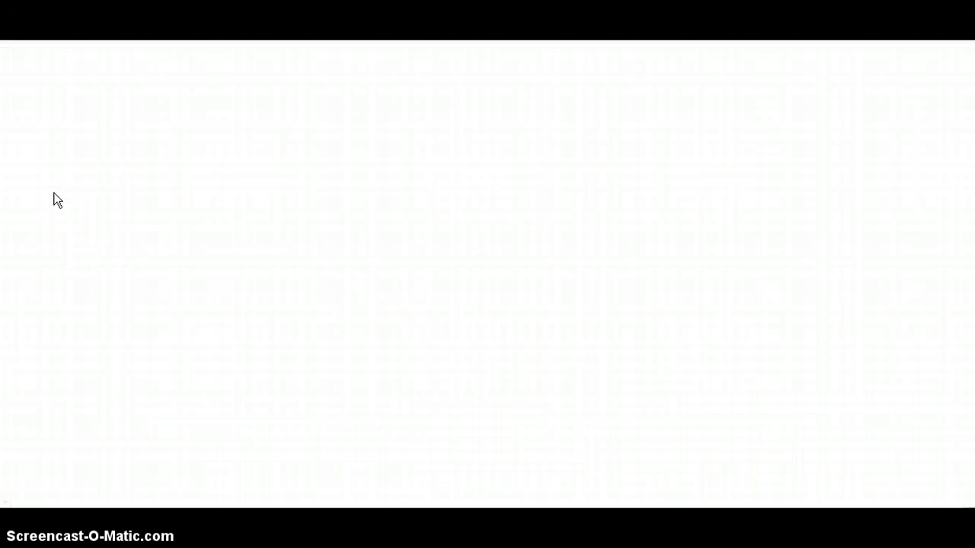
pyautogui.click(47, 450)
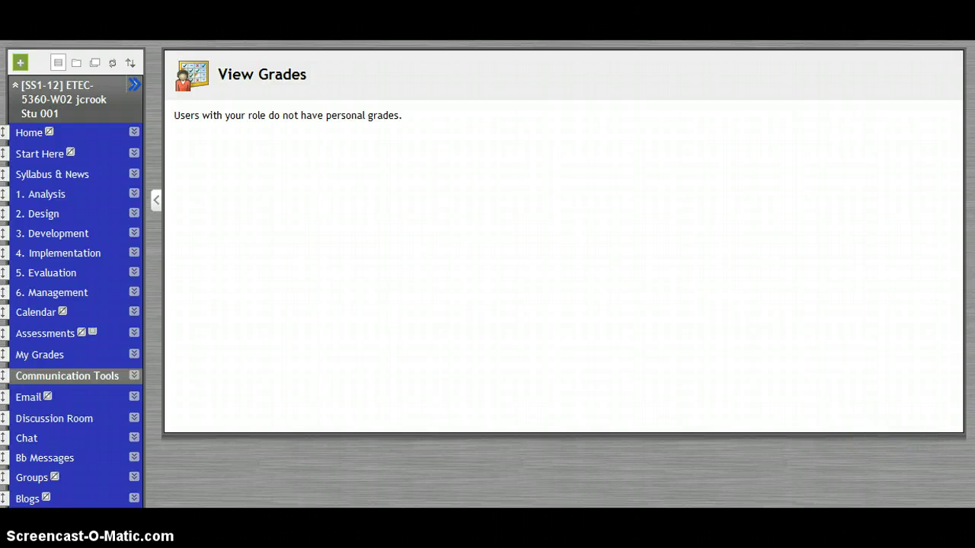
# Step: Open the course's Style customization settings and examine the course entry point and banner image sections
pyautogui.scroll(-5, 958, 450)
pyautogui.click(100, 332)
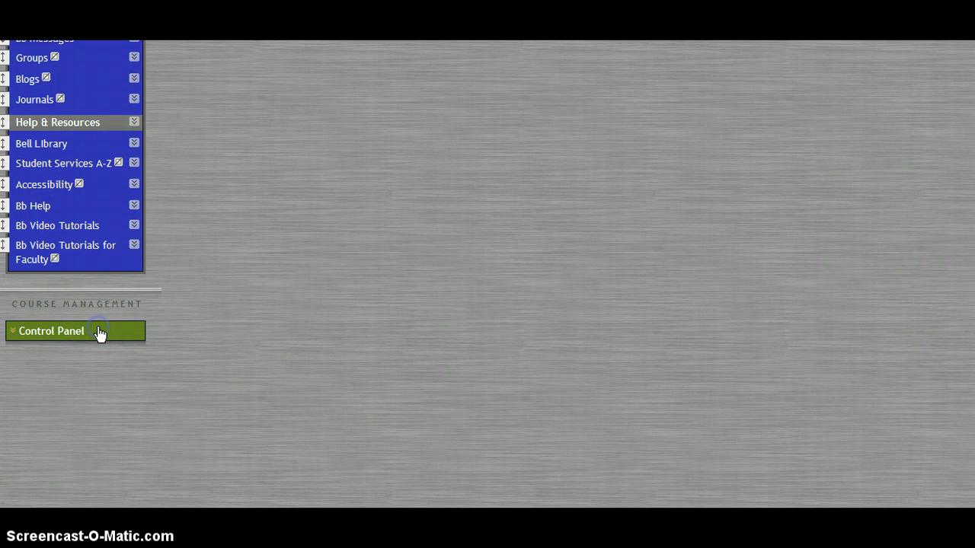
pyautogui.click(76, 451)
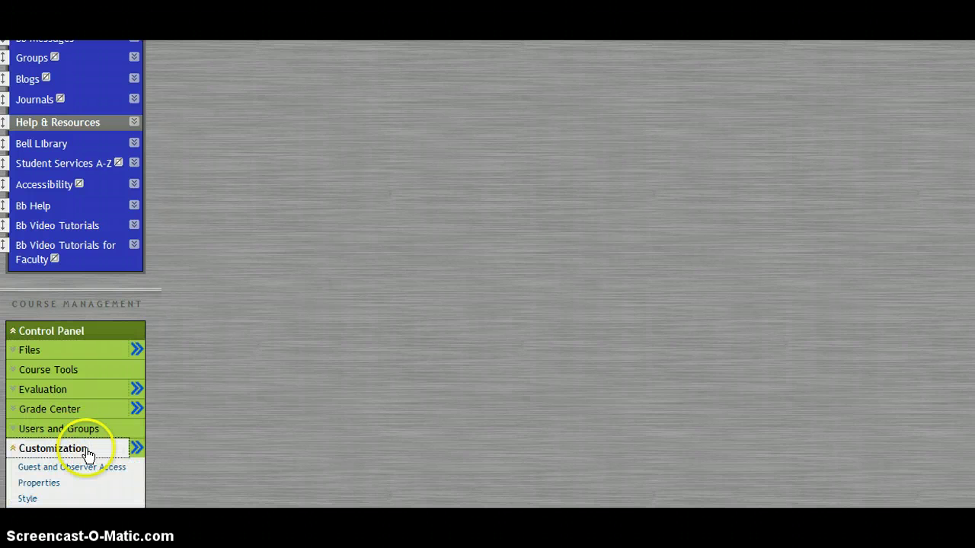
pyautogui.click(26, 500)
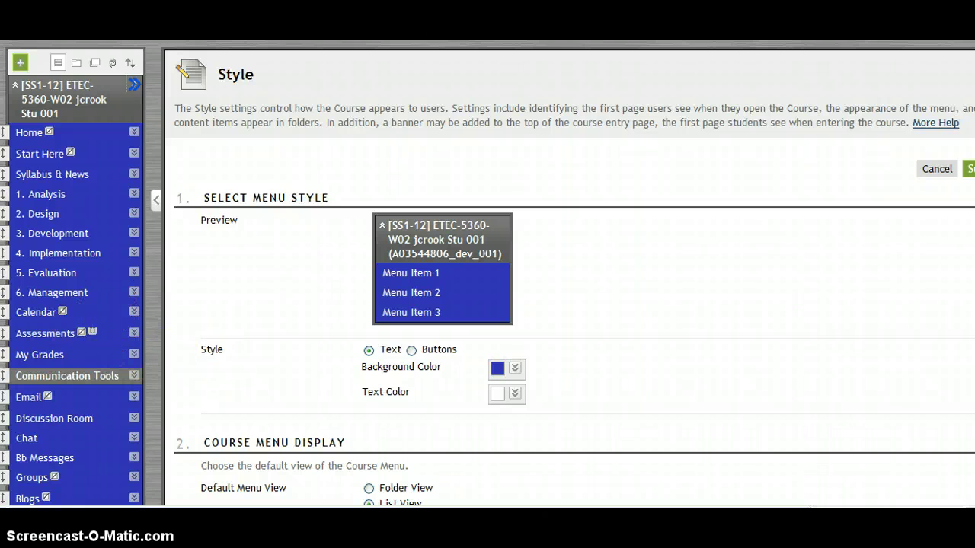
pyautogui.scroll(-10, 563, 274)
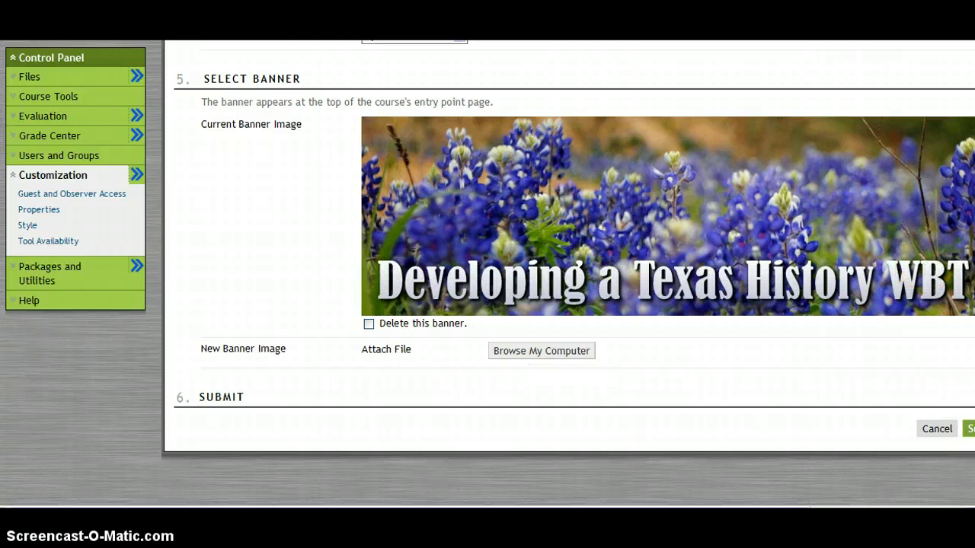
pyautogui.scroll(3, 971, 286)
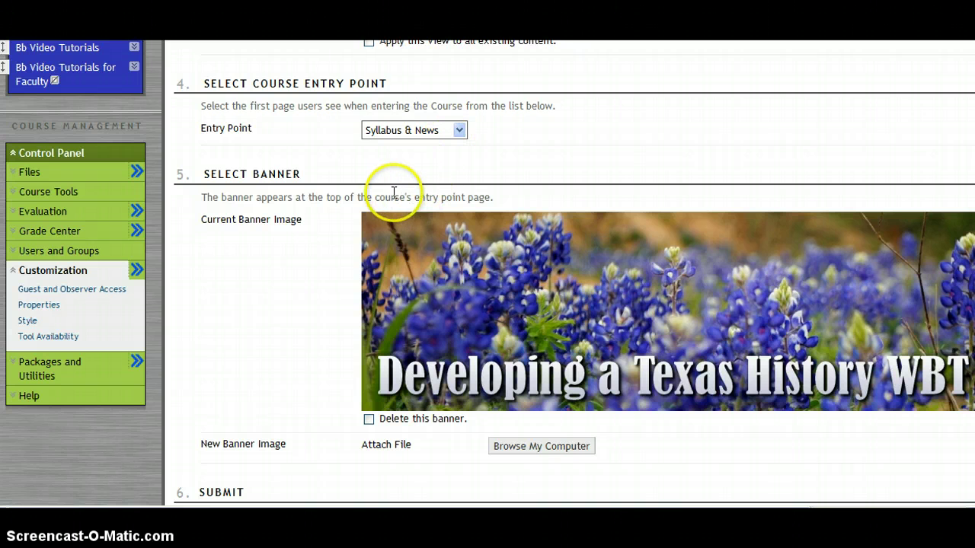
pyautogui.moveTo(387, 196); pyautogui.dragTo(499, 207)
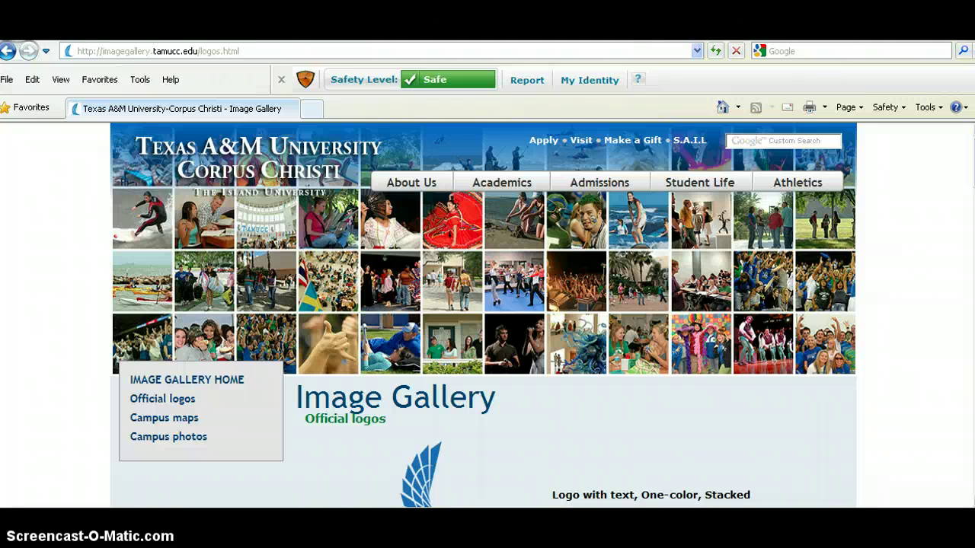
# Step: Browse from the university's campus photos to the Nature set and open the green lizard photo in its enlarged view
pyautogui.click(180, 440)
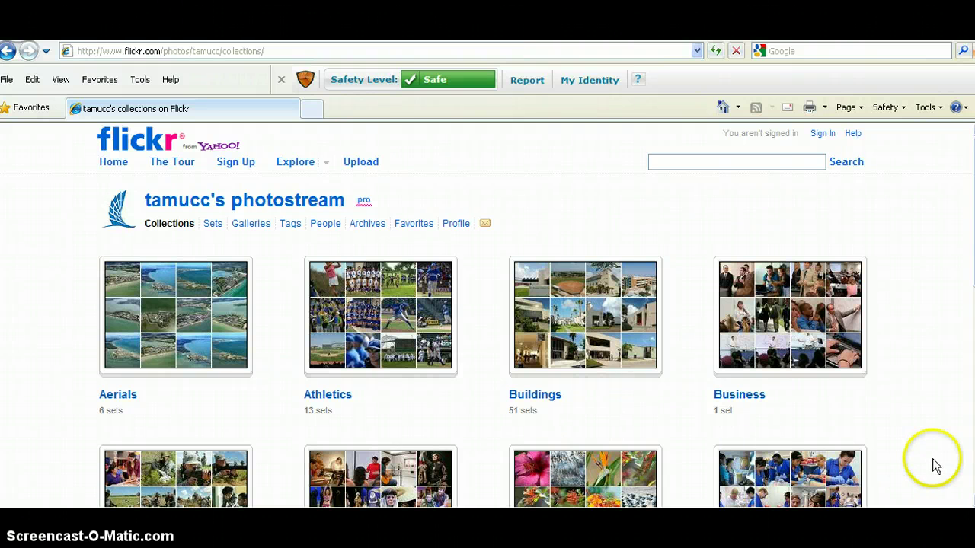
pyautogui.scroll(-5, 487, 312)
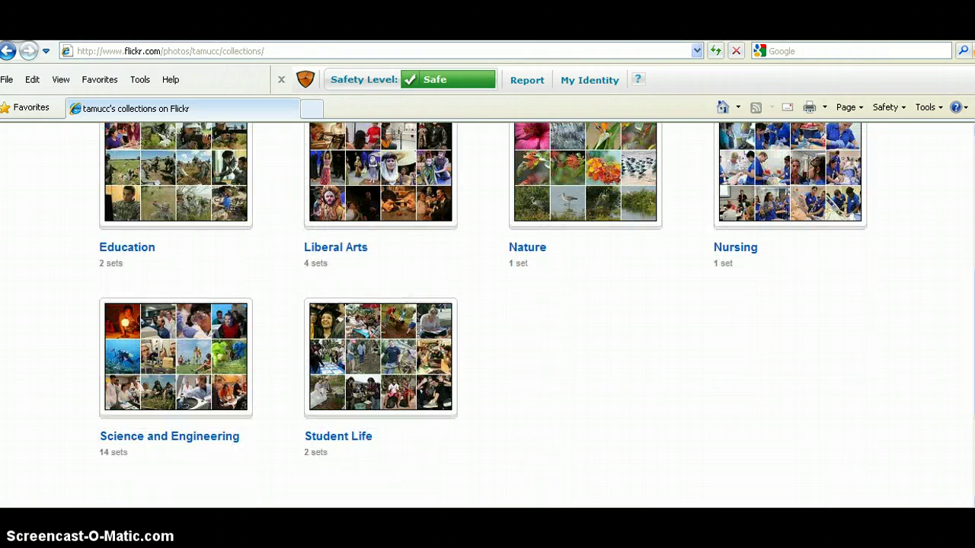
pyautogui.scroll(1, 894, 425)
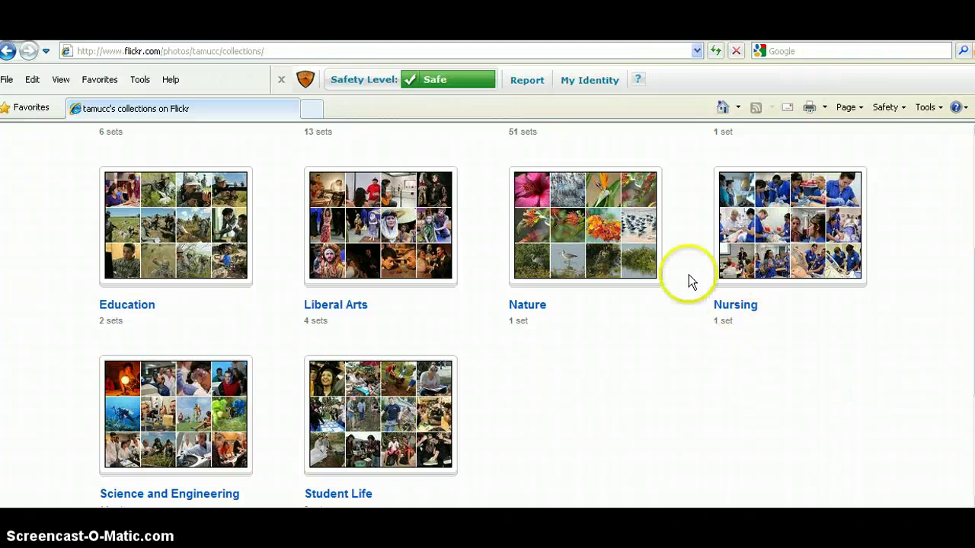
pyautogui.click(633, 254)
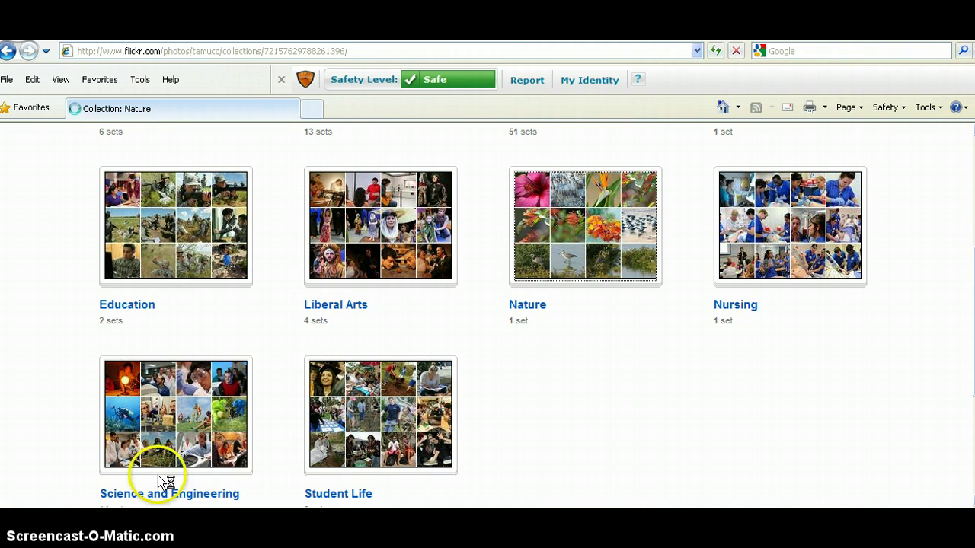
pyautogui.click(196, 341)
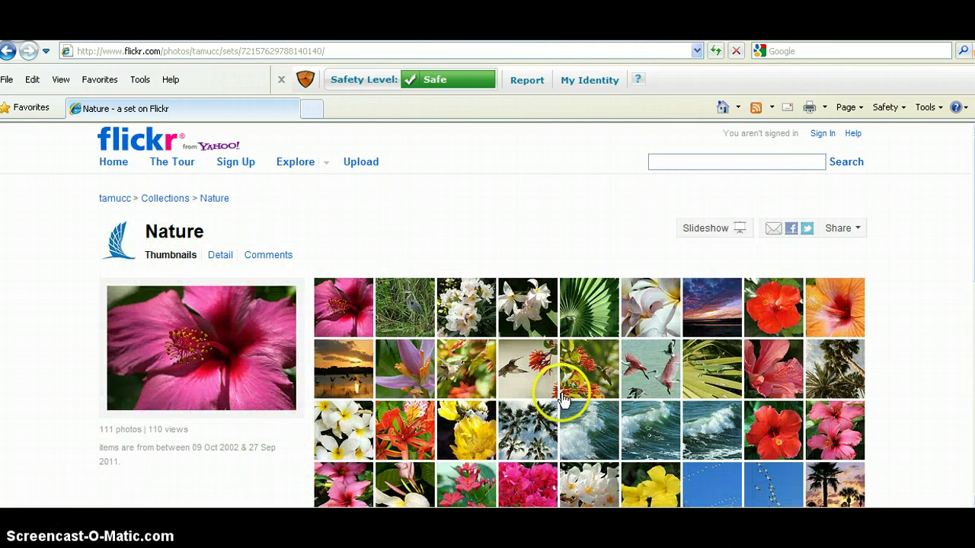
pyautogui.click(690, 376)
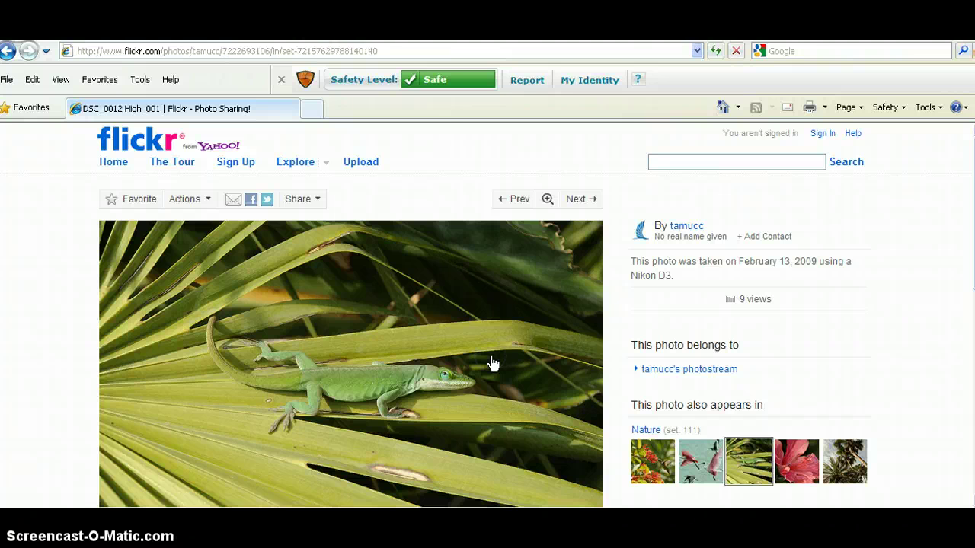
pyautogui.click(140, 493)
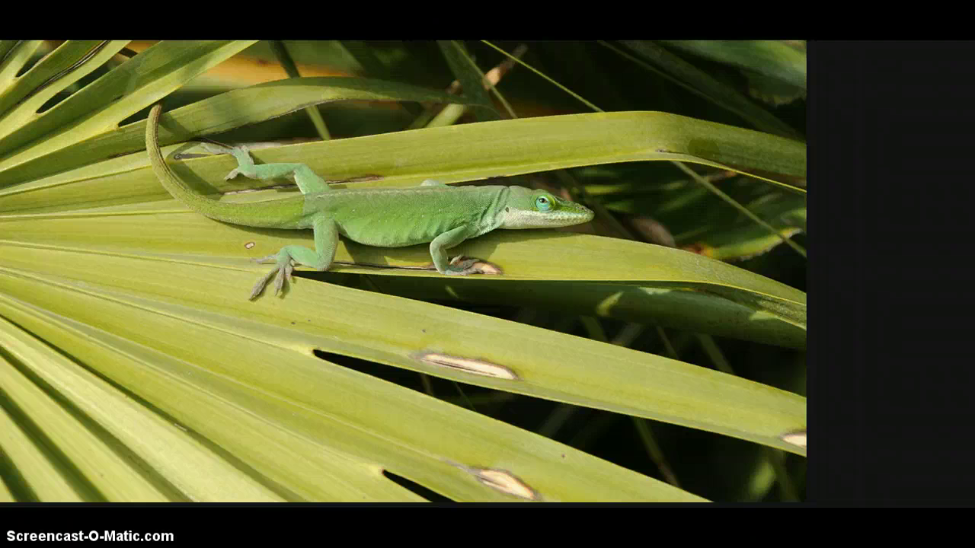
# Step: Switch to Paint, paste the captured lizard photo and shift it up and left until its dark border leaves the canvas edge
pyautogui.click(396, 124)
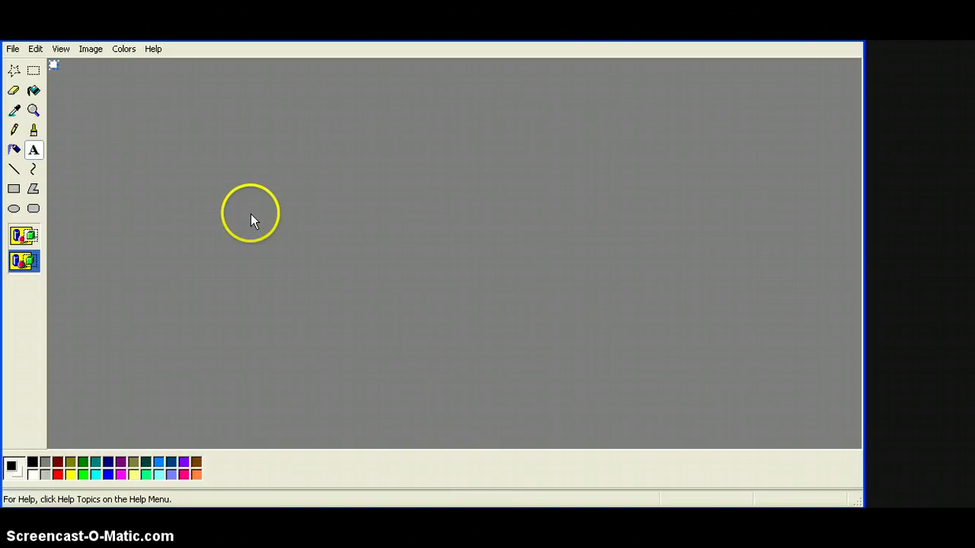
pyautogui.click(33, 91)
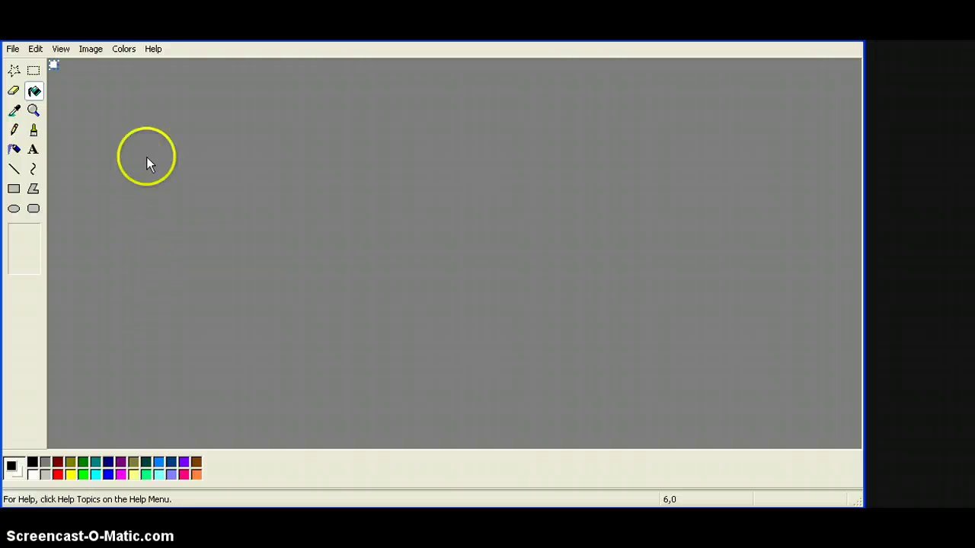
pyautogui.click(36, 49)
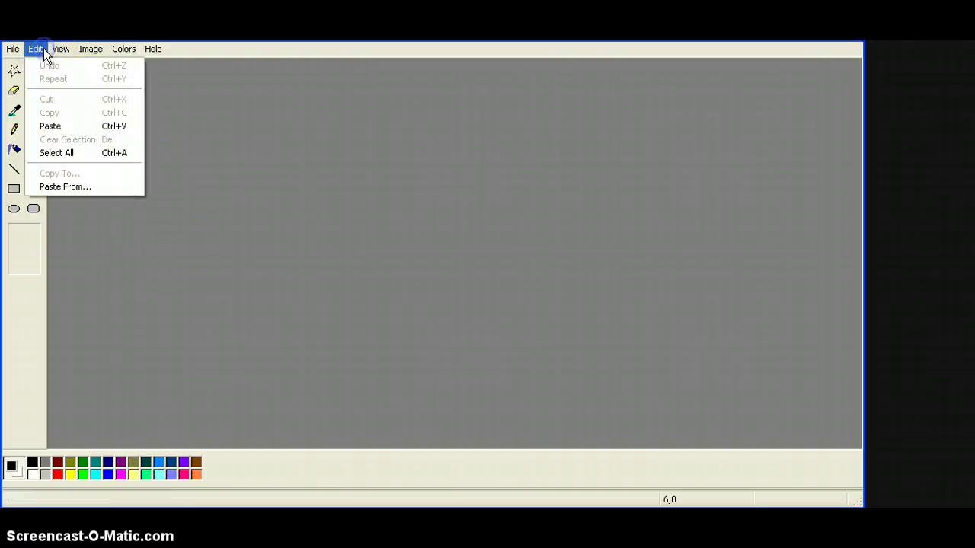
pyautogui.click(50, 126)
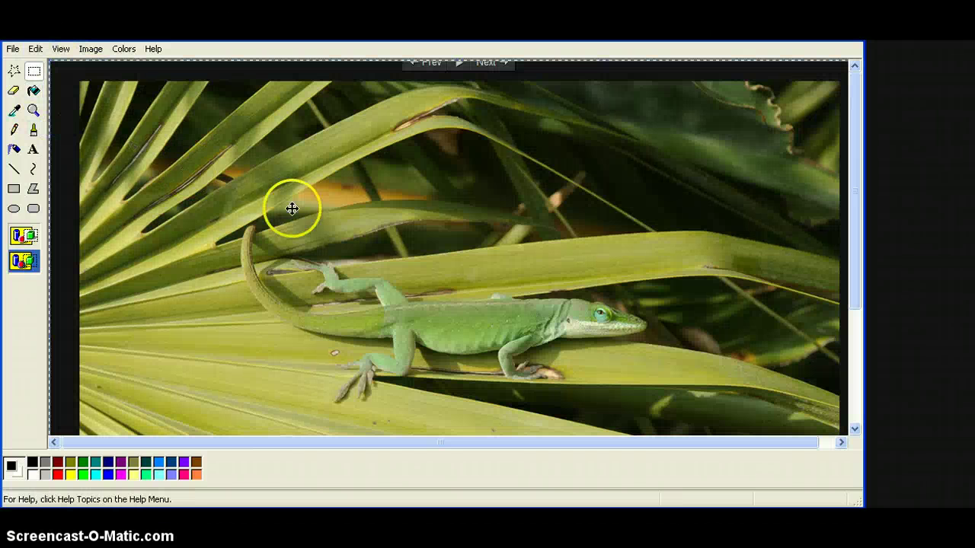
pyautogui.moveTo(307, 220); pyautogui.dragTo(278, 179)
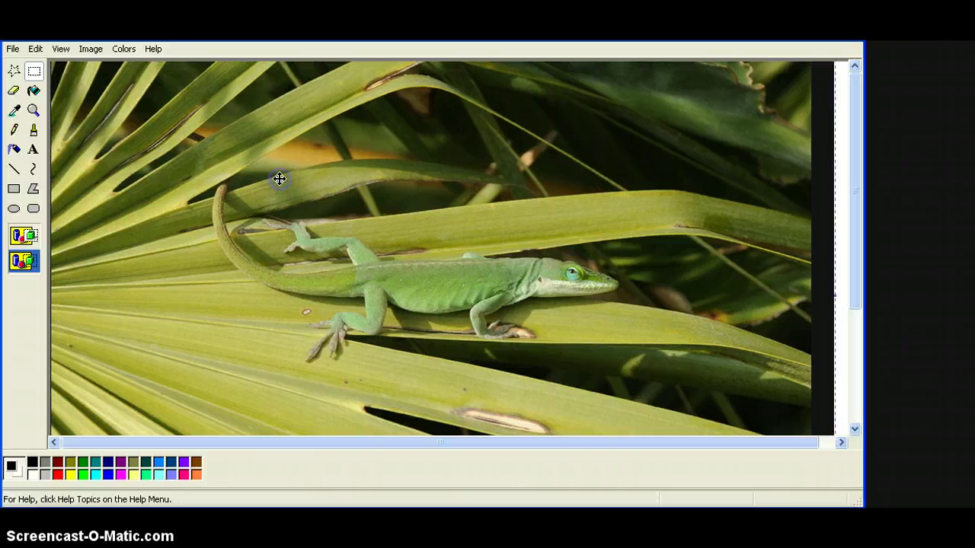
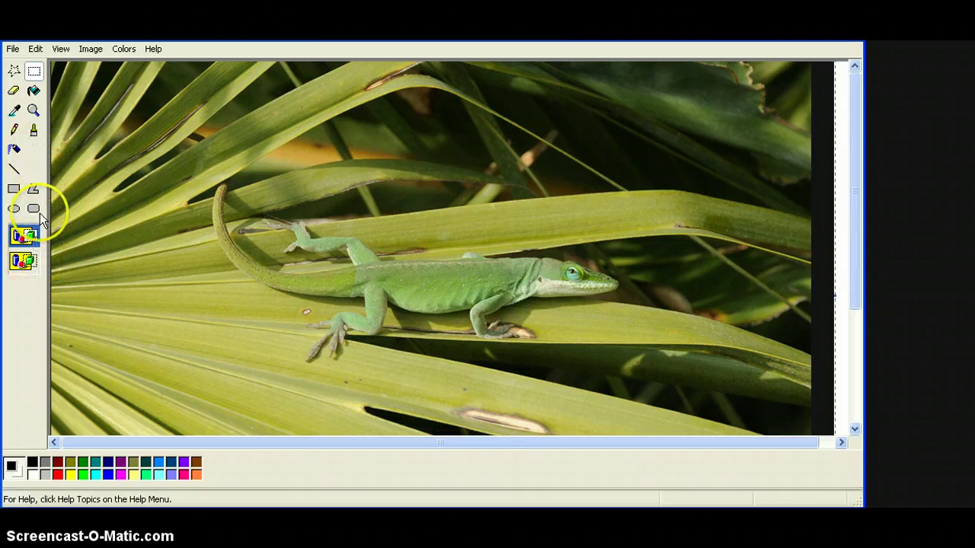
# Step: Add a text box about 732 by 92 pixels across the upper part of the lizard image reading "Introduction to Designing Online"
pyautogui.click(33, 151)
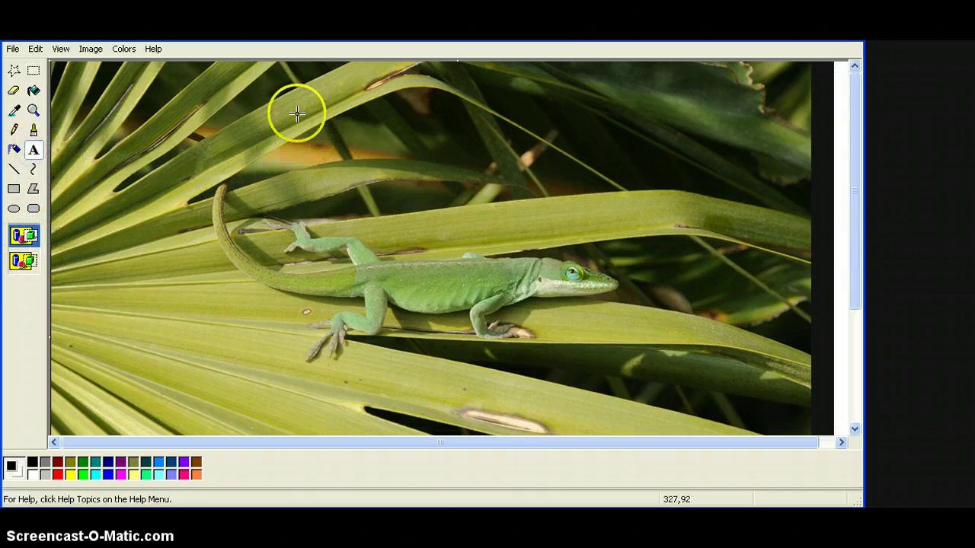
pyautogui.moveTo(209, 88); pyautogui.dragTo(776, 158)
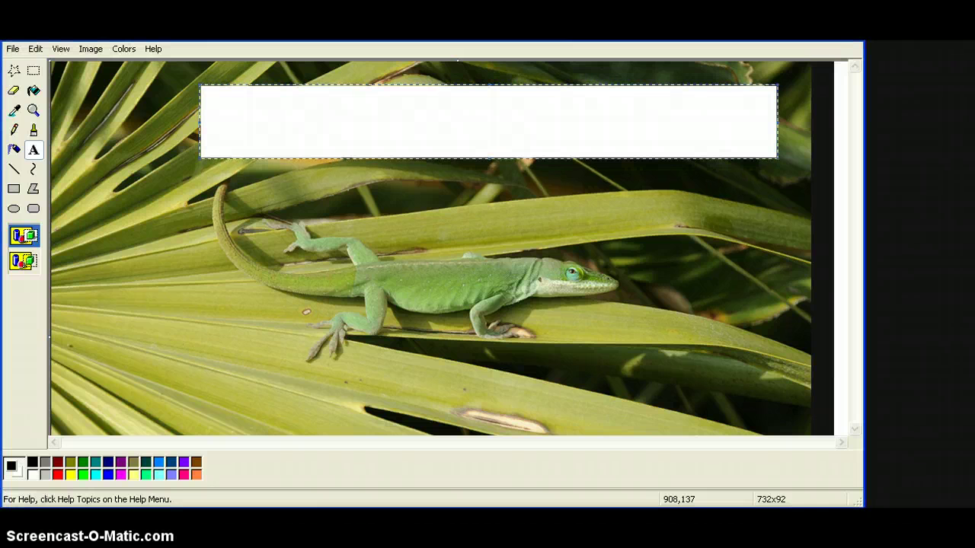
pyautogui.click(618, 113)
pyautogui.write('Intr')
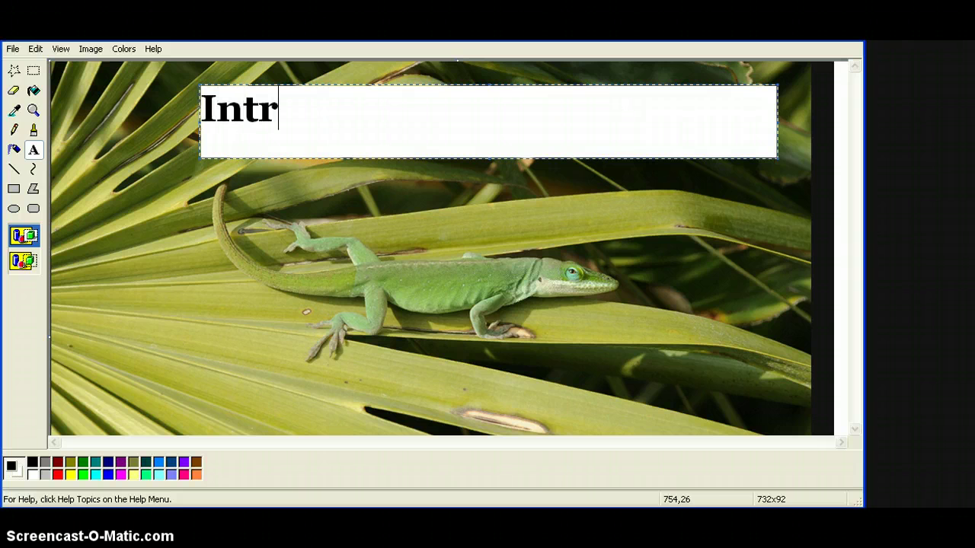
pyautogui.write('oductio')
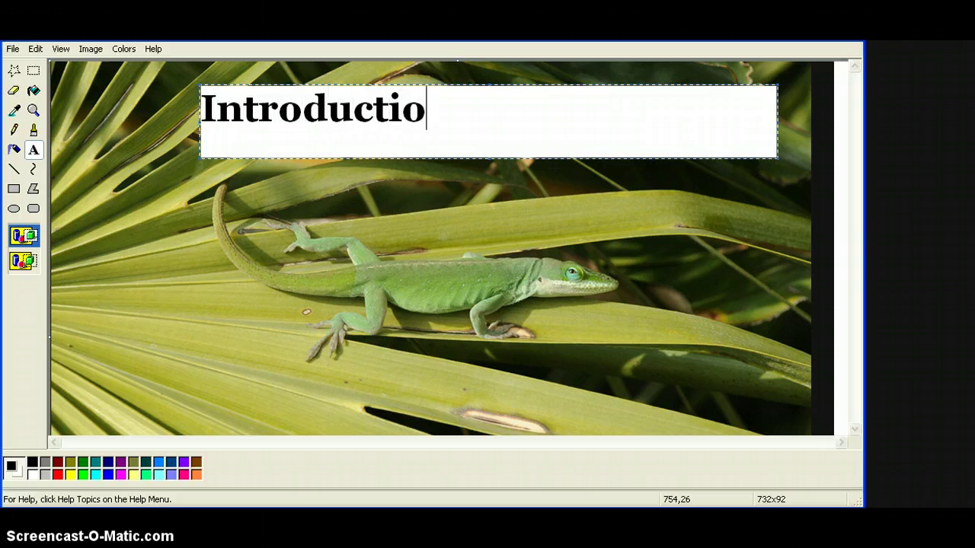
pyautogui.write('n t')
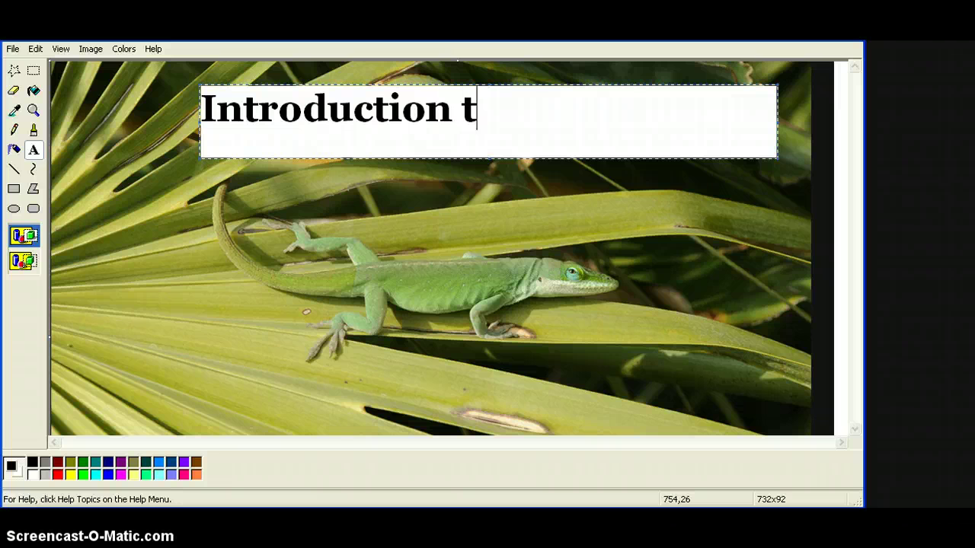
pyautogui.write('o Desig')
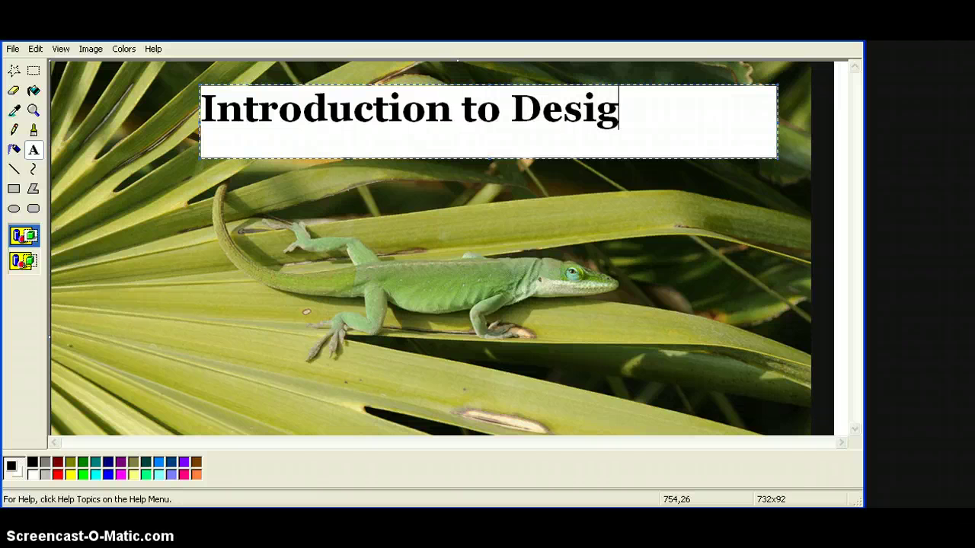
pyautogui.write('ning Online')
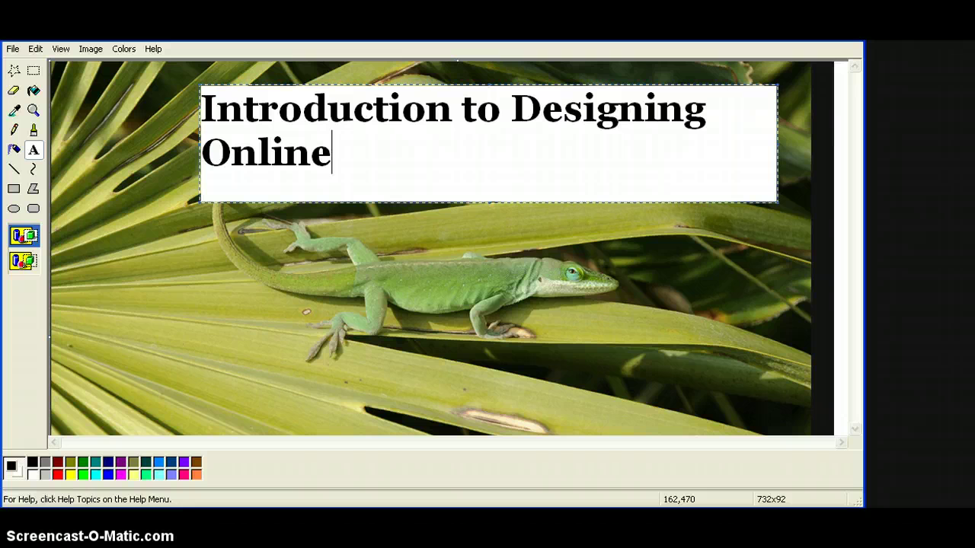
# Step: Make the title text box's background transparent and set its text color to white
pyautogui.click(22, 260)
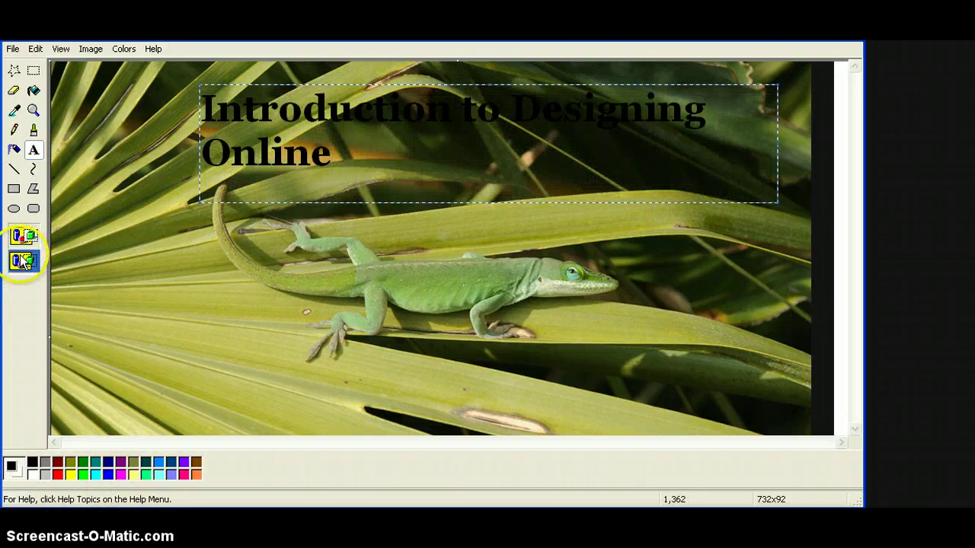
pyautogui.click(36, 474)
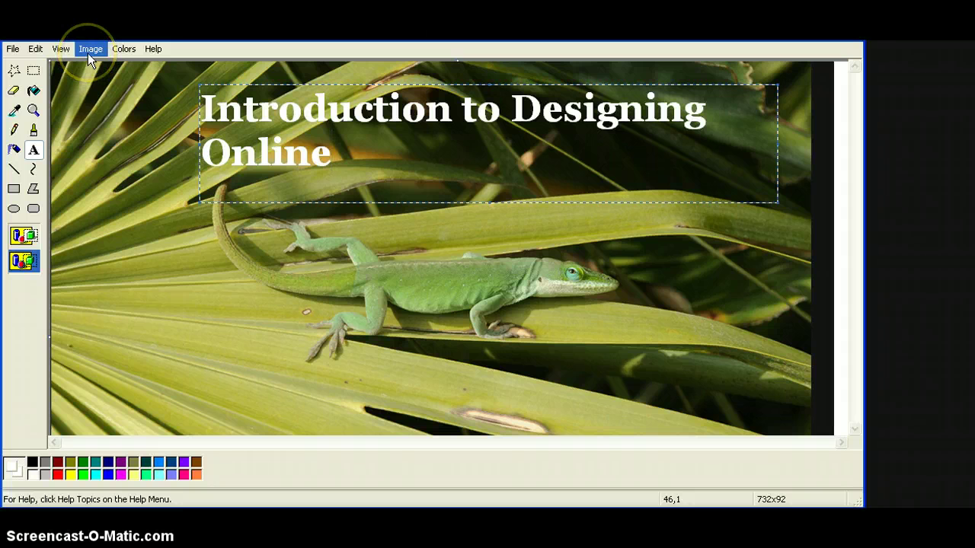
# Step: Show the text formatting controls and, after previewing several fonts on the title, set its font to Lucida Bright
pyautogui.click(46, 428)
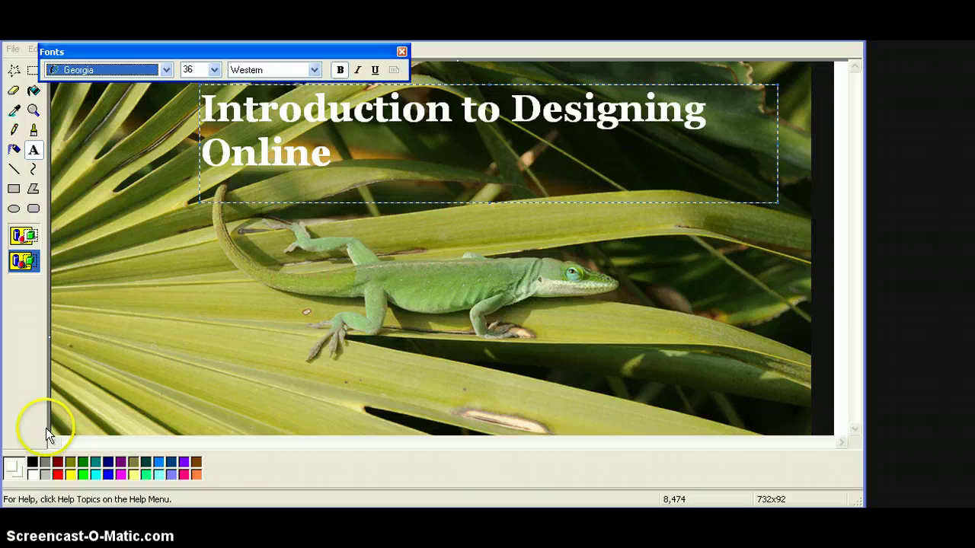
pyautogui.click(166, 70)
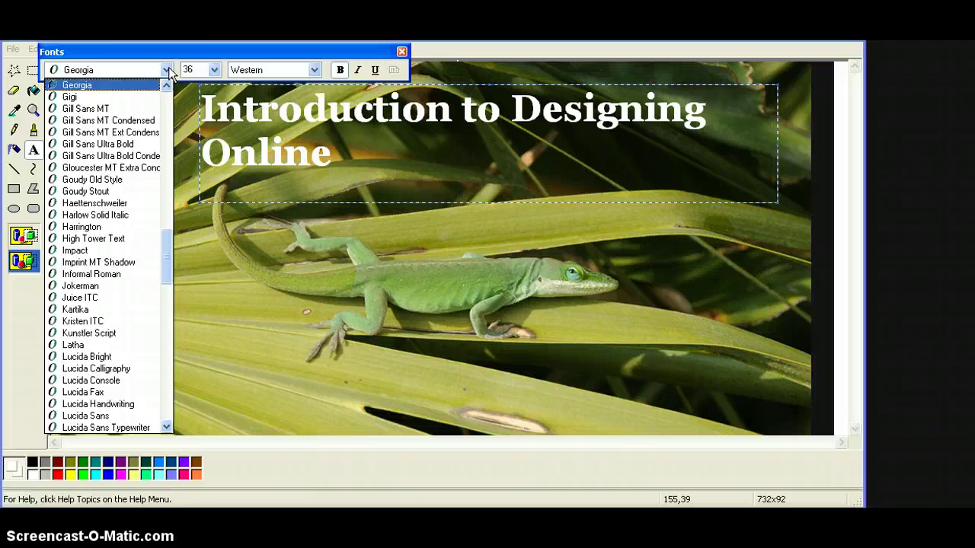
pyautogui.click(120, 111)
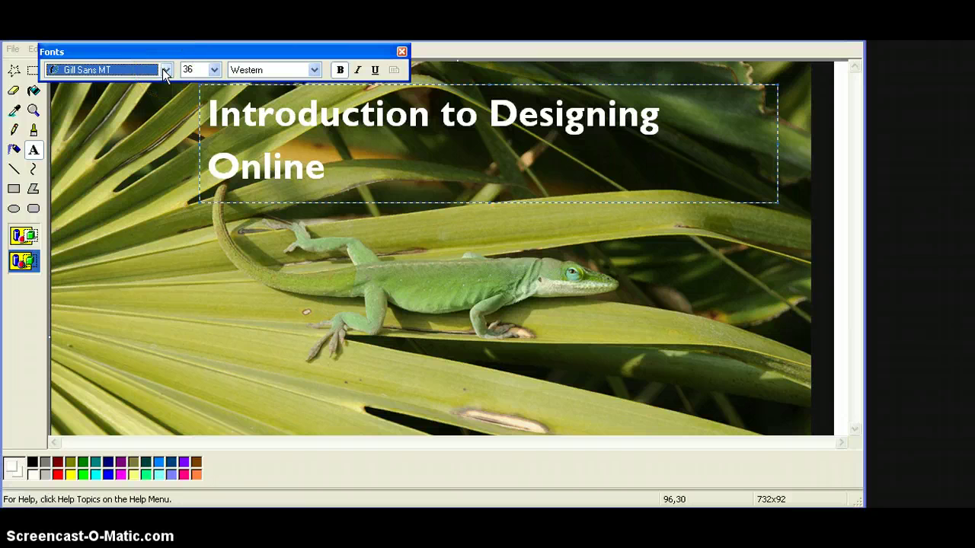
pyautogui.press('Down')
pyautogui.press('Down')
pyautogui.press('Down')
pyautogui.press('Down')
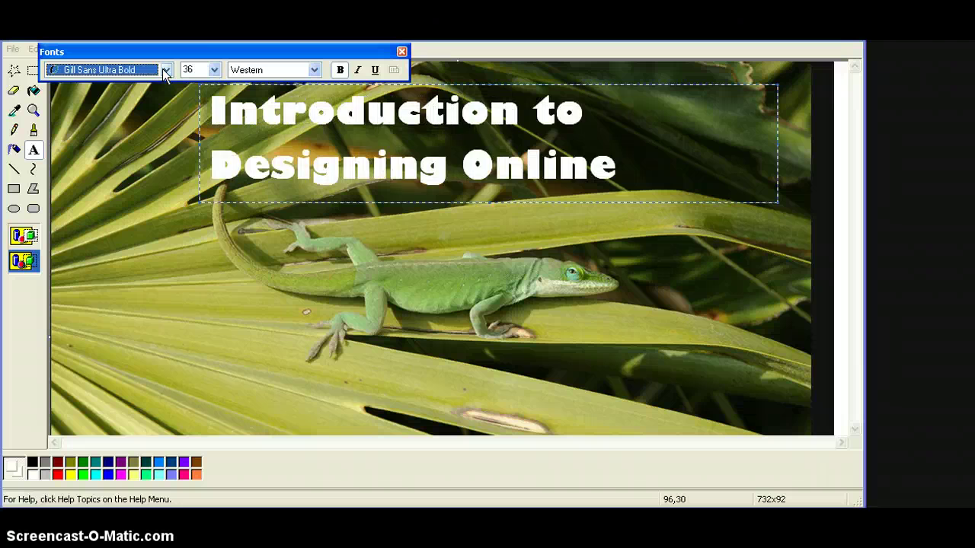
pyautogui.press('Down')
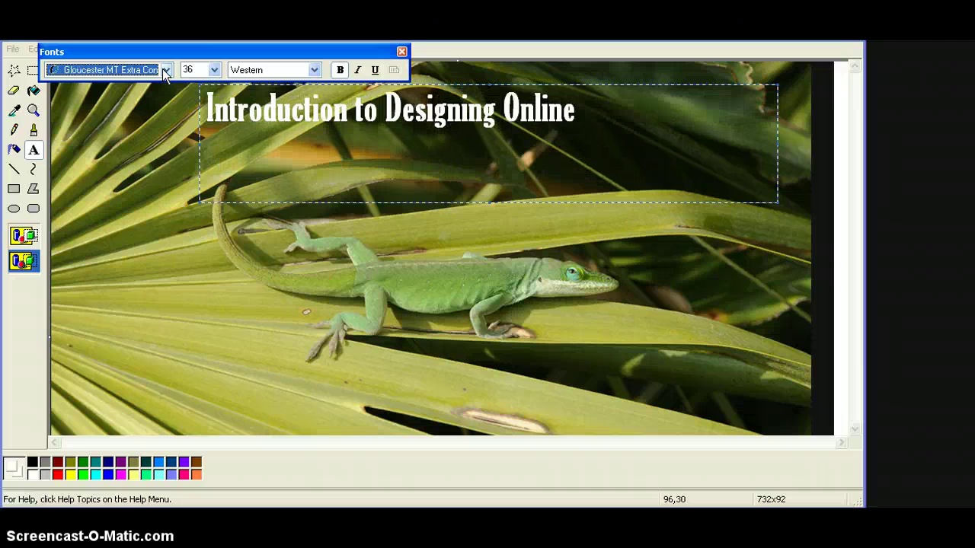
pyautogui.press('Down')
pyautogui.press('Down')
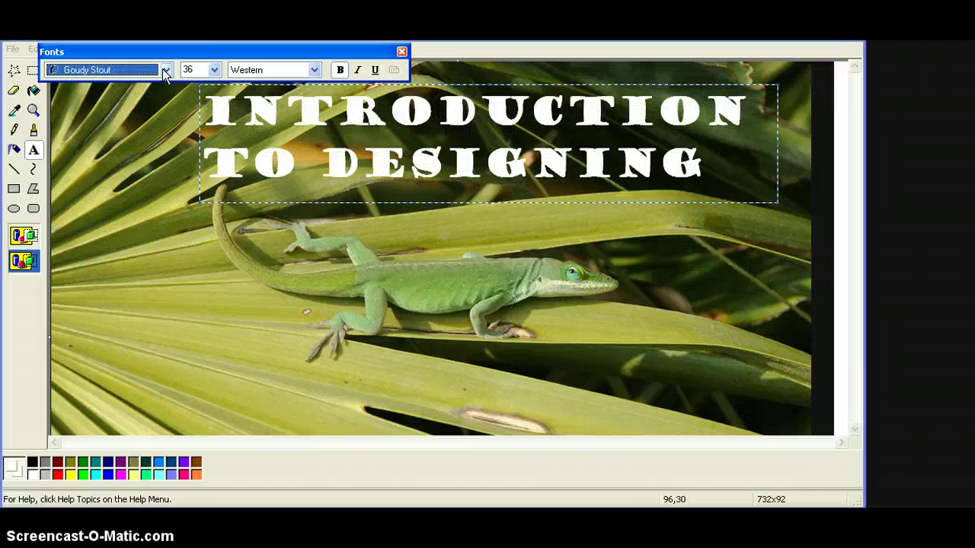
pyautogui.press('Down')
pyautogui.press('Down')
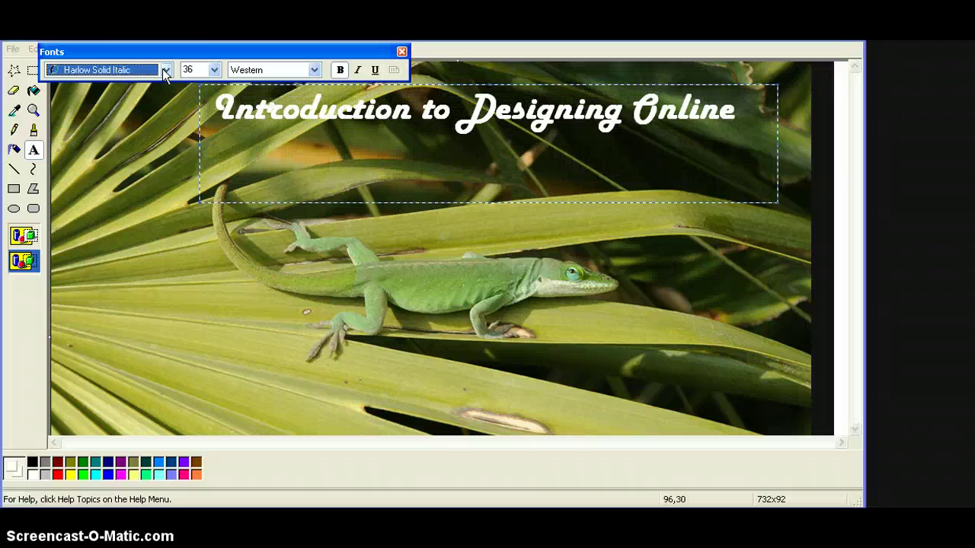
pyautogui.press('Down')
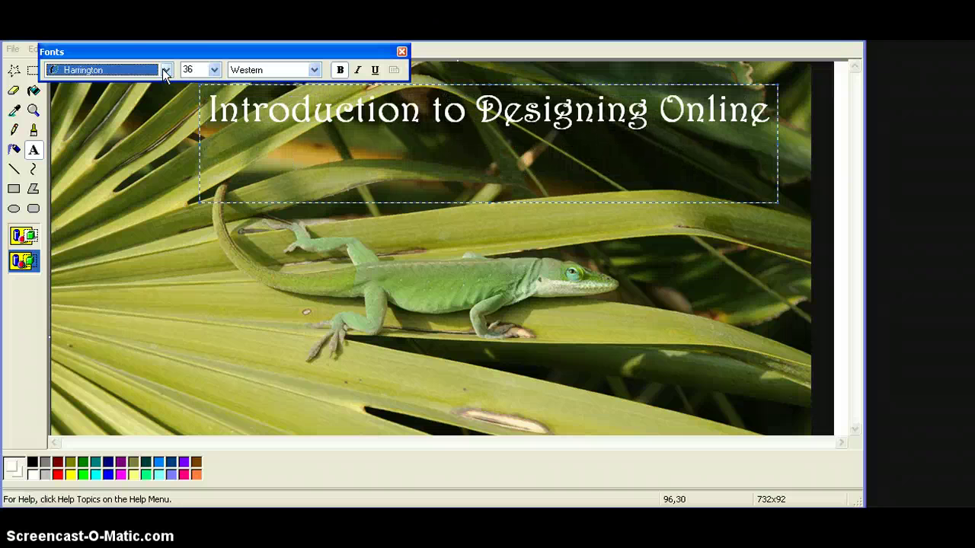
pyautogui.press('Down')
pyautogui.press('Down')
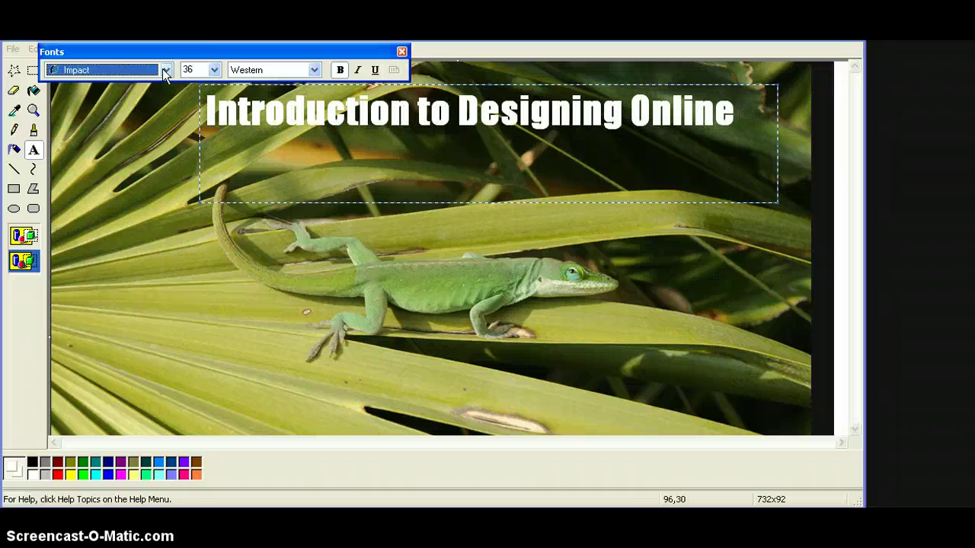
pyautogui.press('Down')
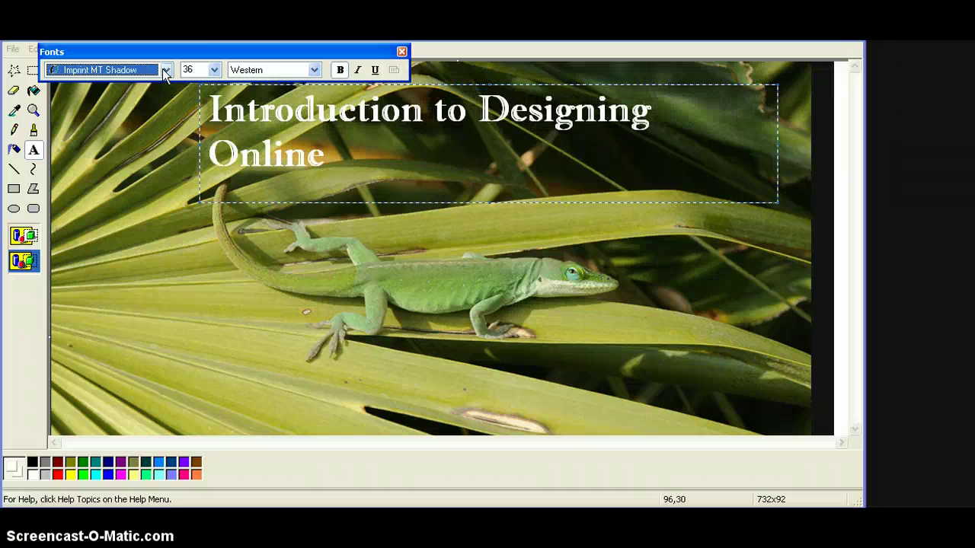
pyautogui.press('Down')
pyautogui.press('Down')
pyautogui.press('Down')
pyautogui.press('Down')
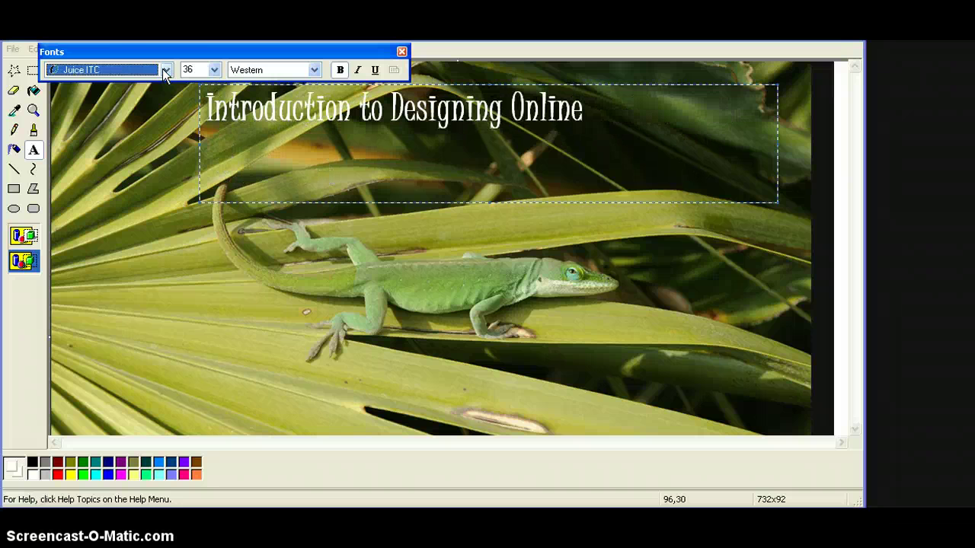
pyautogui.press('Down')
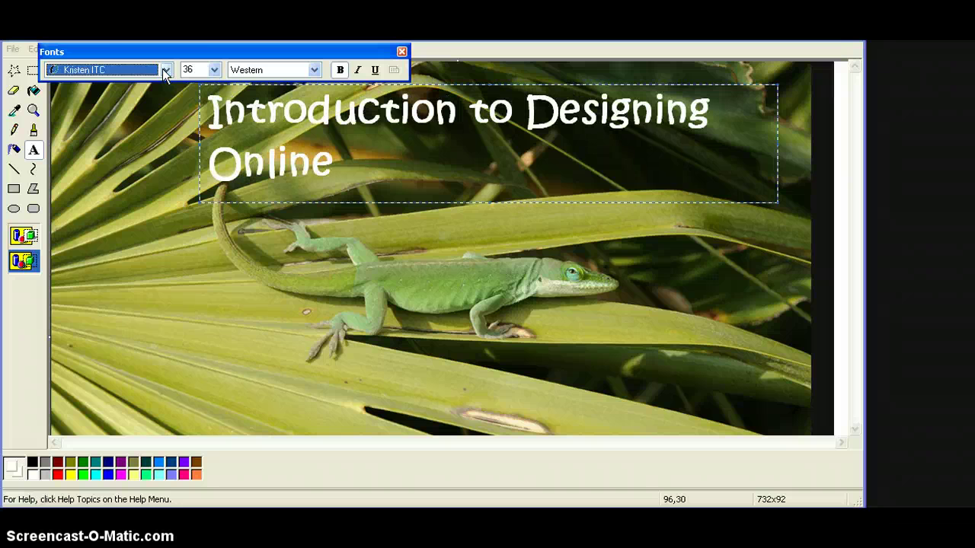
pyautogui.press('Down')
pyautogui.press('Down')
pyautogui.press('Down')
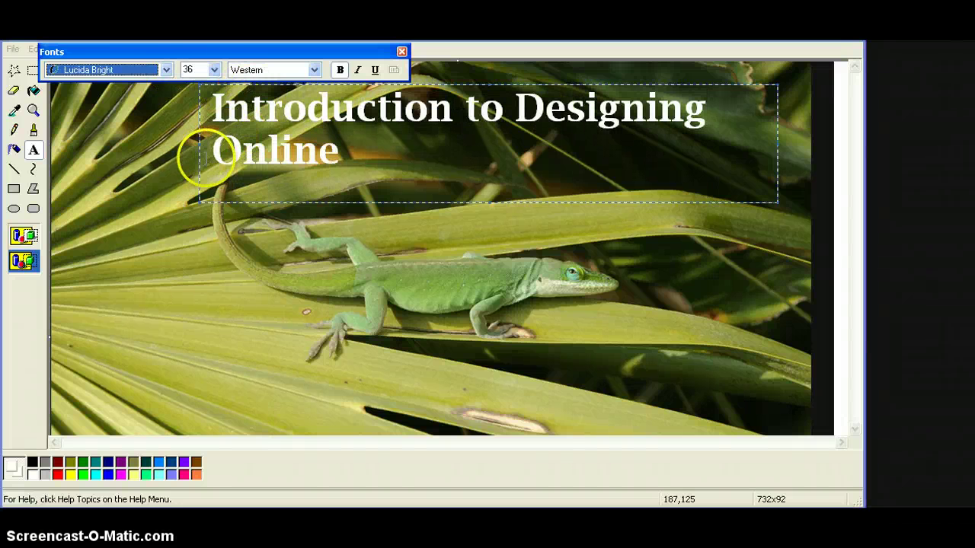
# Step: Set the title's font size to 33, after trying size 28
pyautogui.click(213, 70)
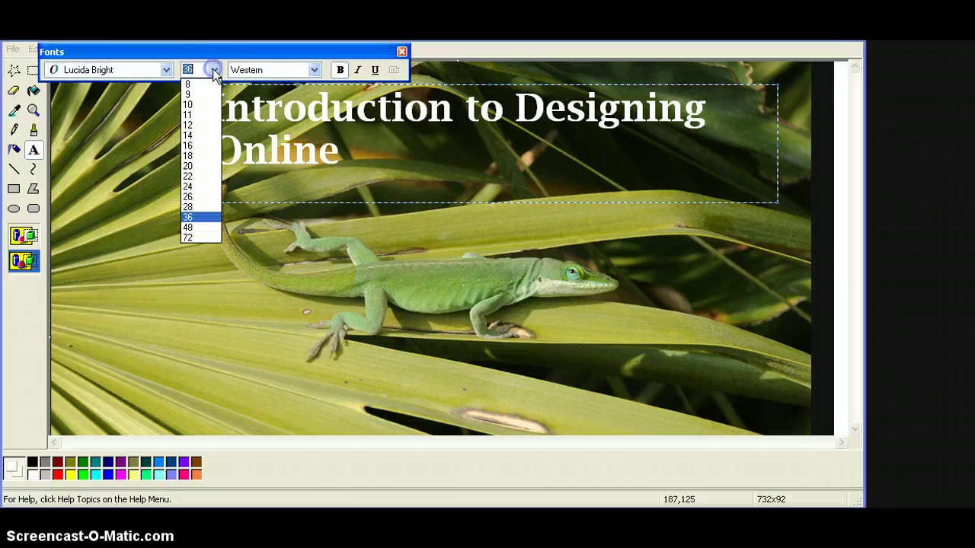
pyautogui.click(186, 206)
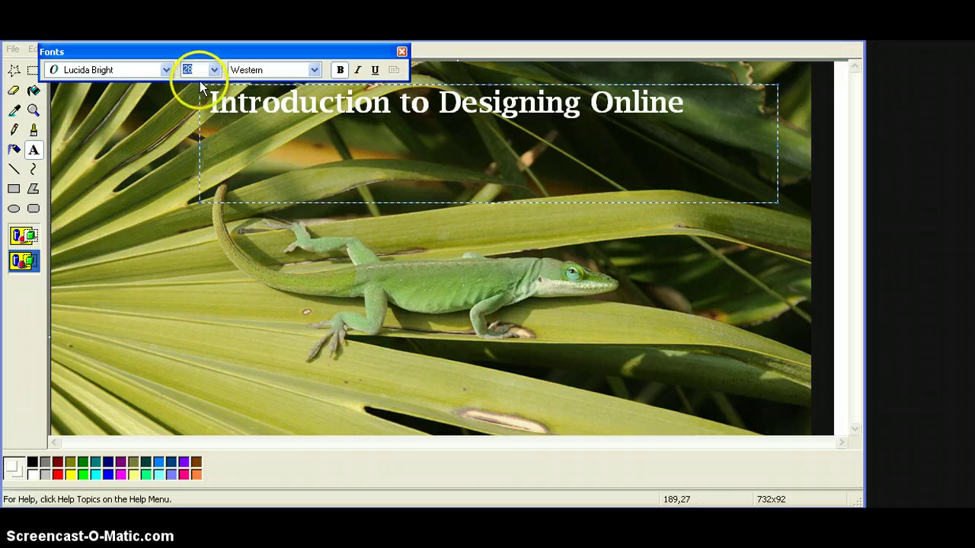
pyautogui.write('33')
pyautogui.press('Return')
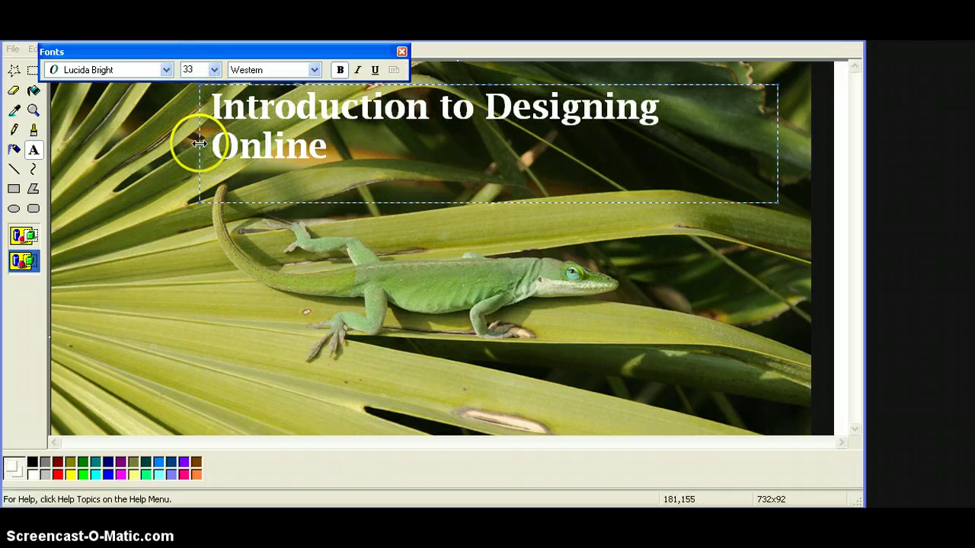
# Step: Widen the title's text box until the text fits on one line, move it down and right, and close the font controls
pyautogui.moveTo(199, 150); pyautogui.dragTo(179, 145)
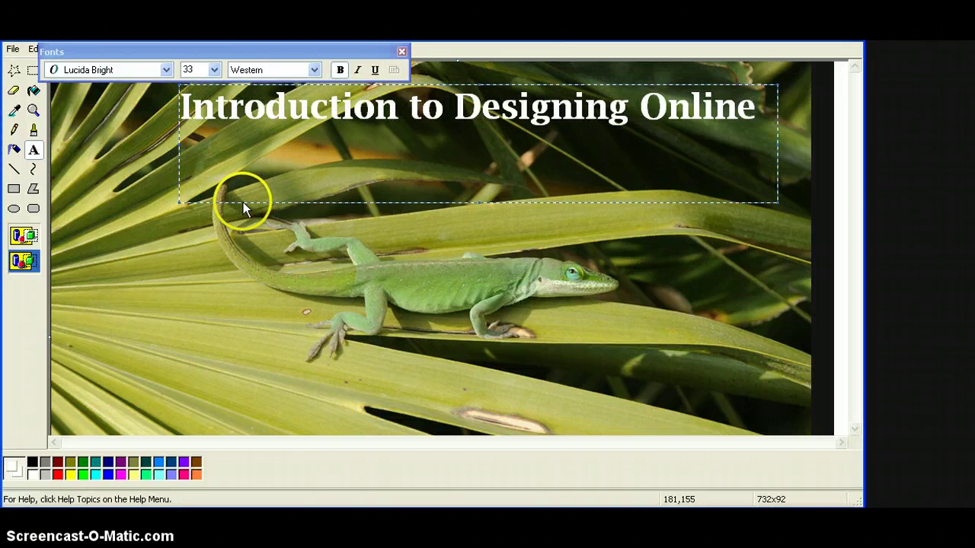
pyautogui.moveTo(243, 201); pyautogui.dragTo(288, 247)
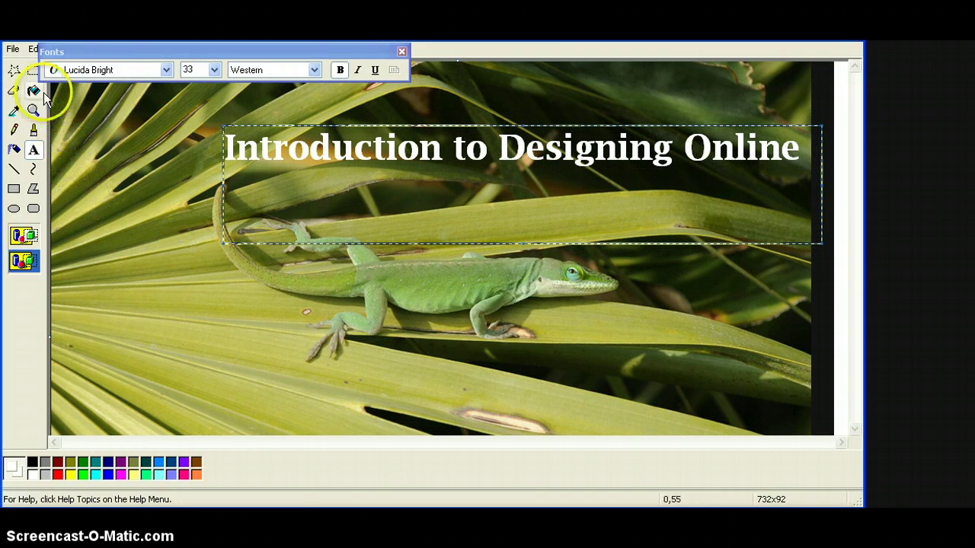
pyautogui.click(402, 51)
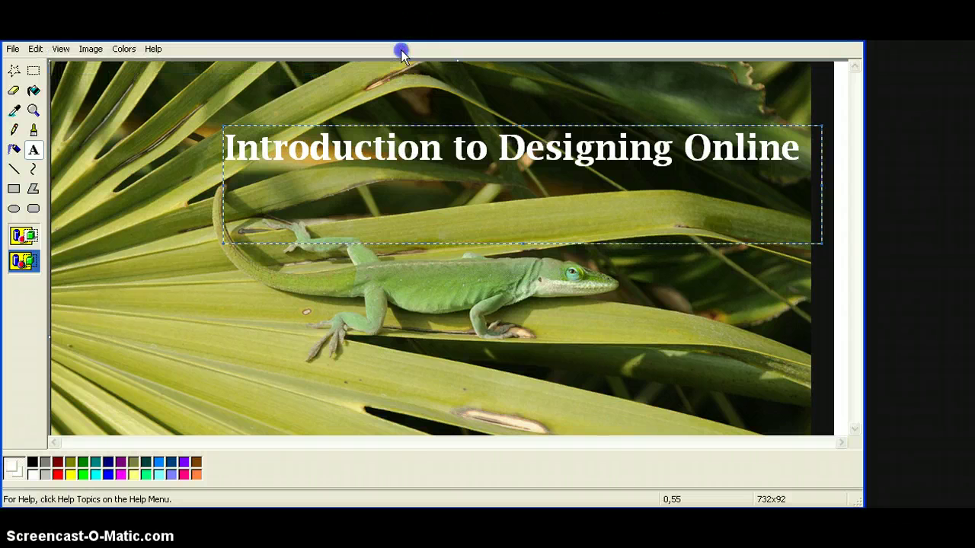
# Step: Select a banner-shaped area across the photo's full width, containing the title and the lizard, and copy it
pyautogui.click(35, 71)
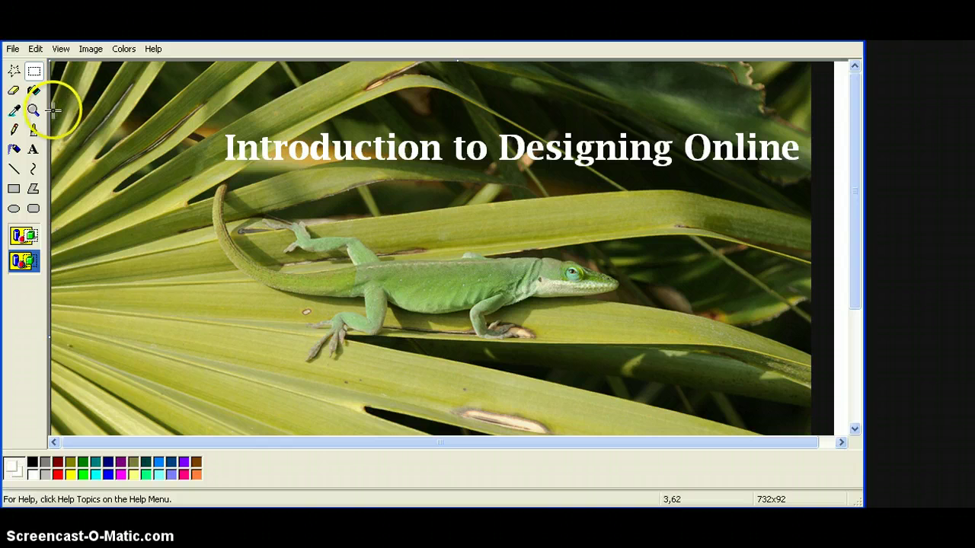
pyautogui.moveTo(52, 110); pyautogui.dragTo(810, 384)
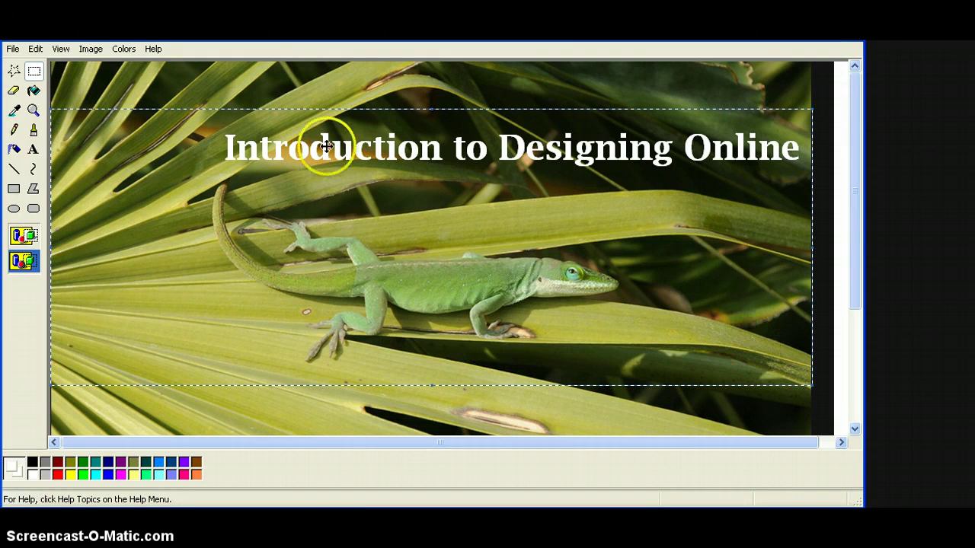
pyautogui.click(21, 49)
pyautogui.moveTo(35, 49)
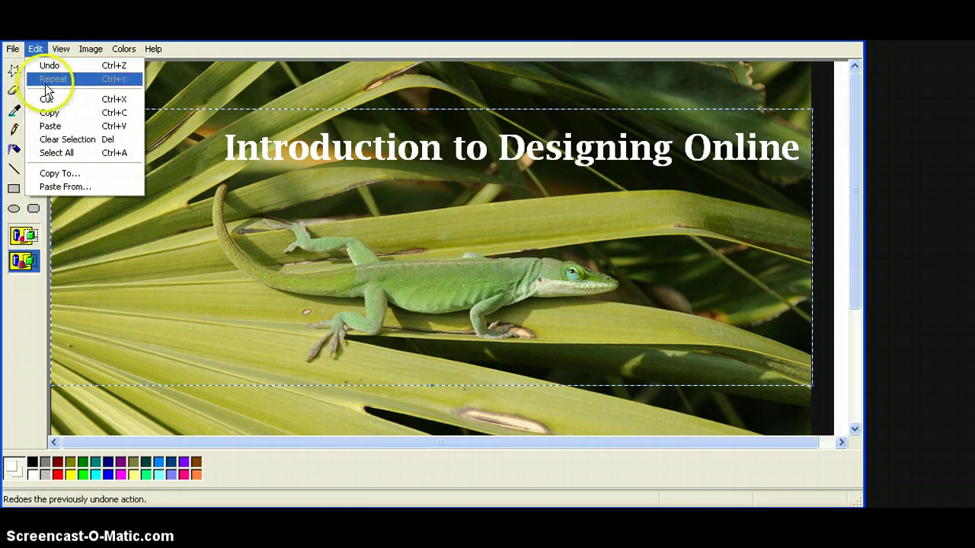
pyautogui.click(46, 113)
# Step: Start a new image without saving the current one and paste the copied banner area into it
pyautogui.click(13, 49)
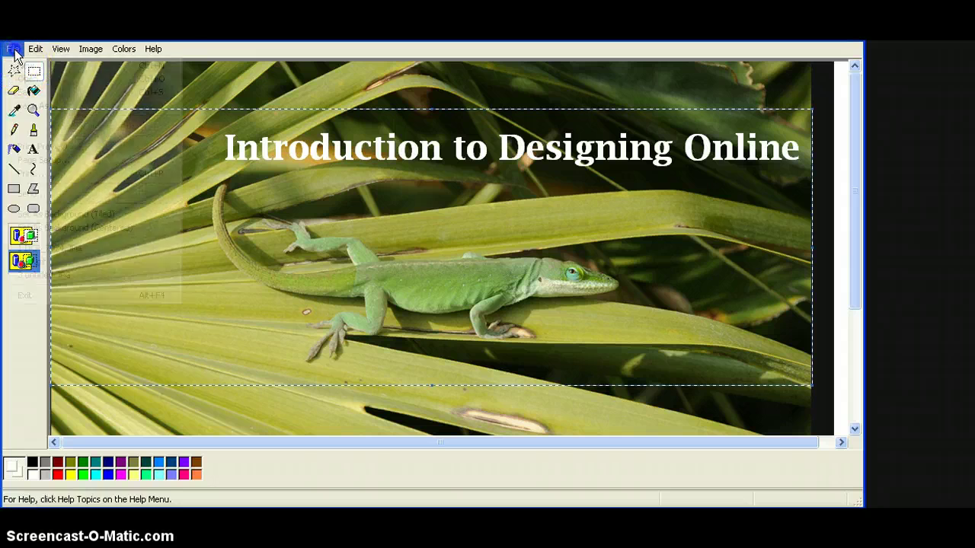
pyautogui.click(23, 67)
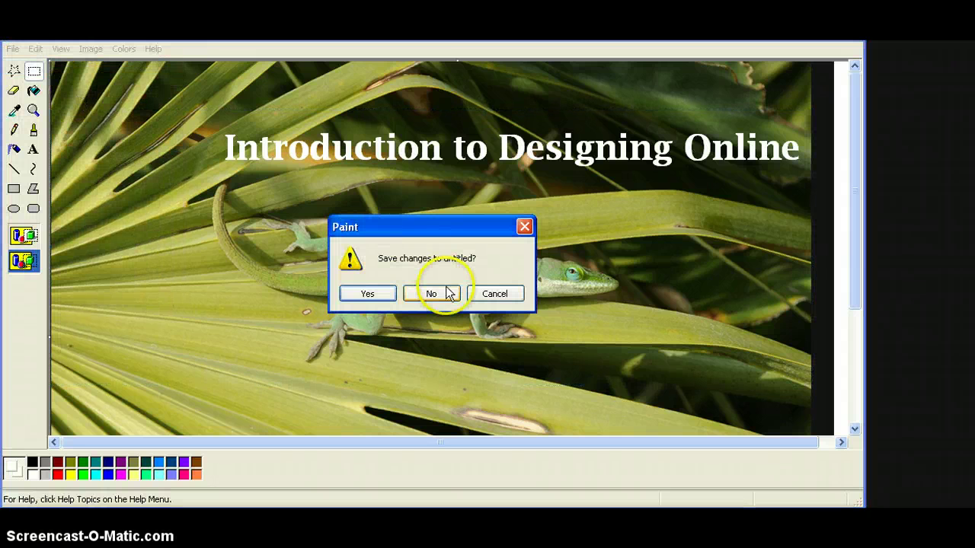
pyautogui.click(446, 292)
pyautogui.click(35, 49)
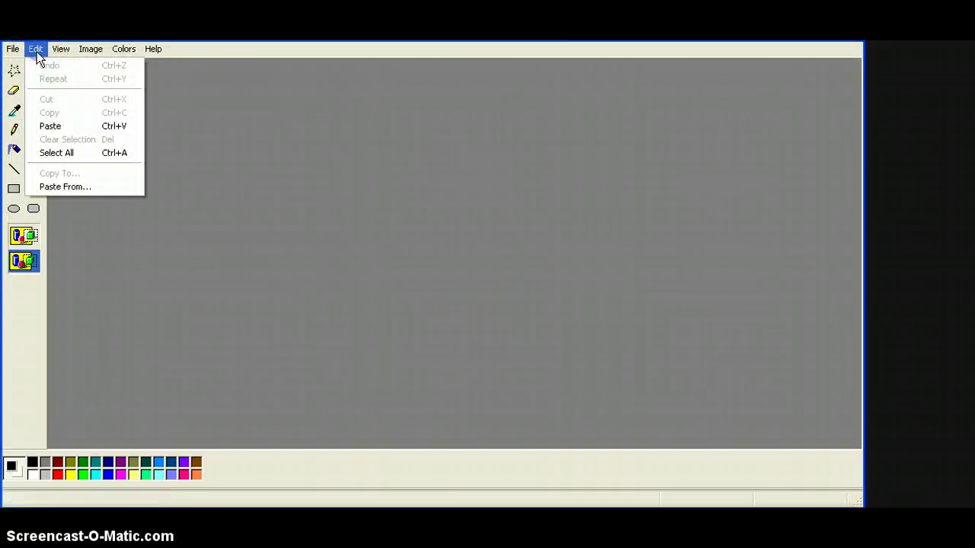
pyautogui.click(40, 123)
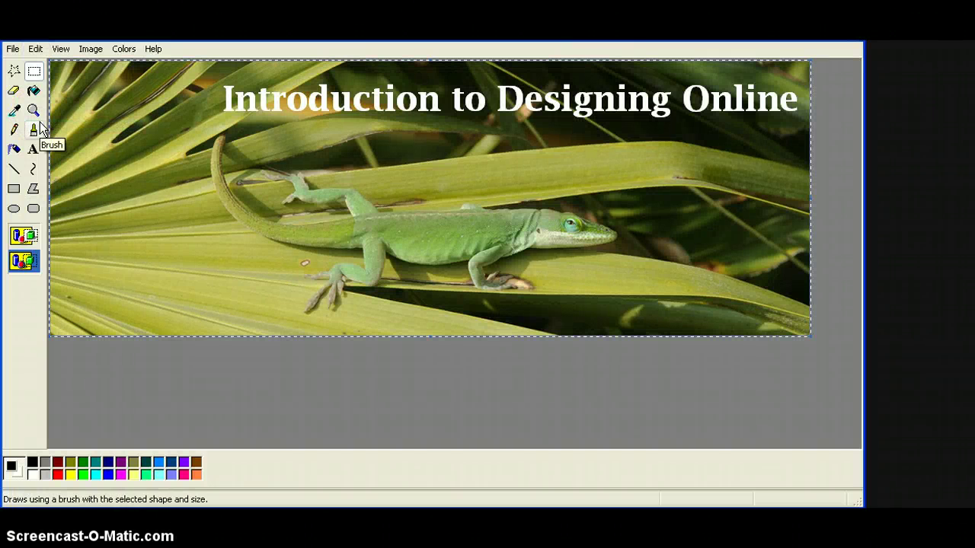
# Step: Save the cropped banner to the Desktop as green.jpg
pyautogui.click(14, 49)
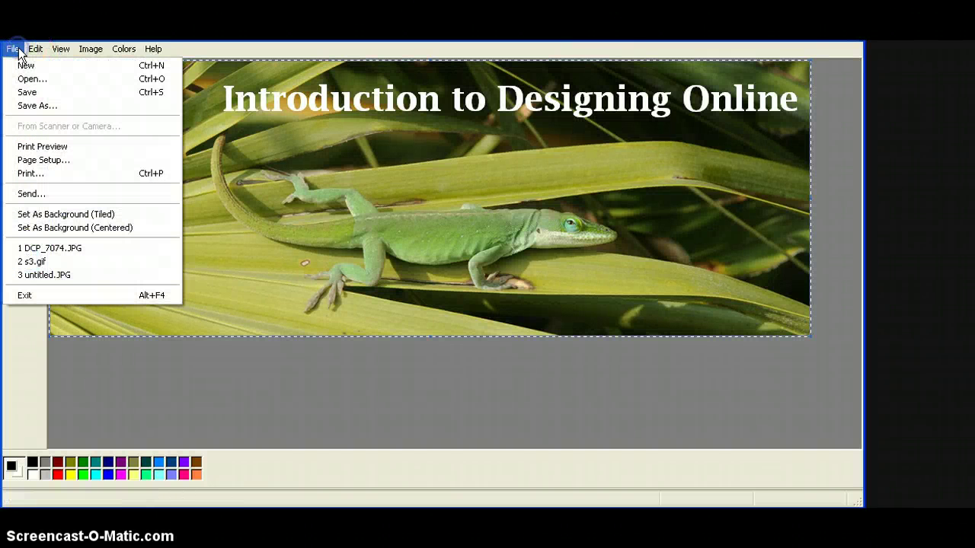
pyautogui.click(33, 108)
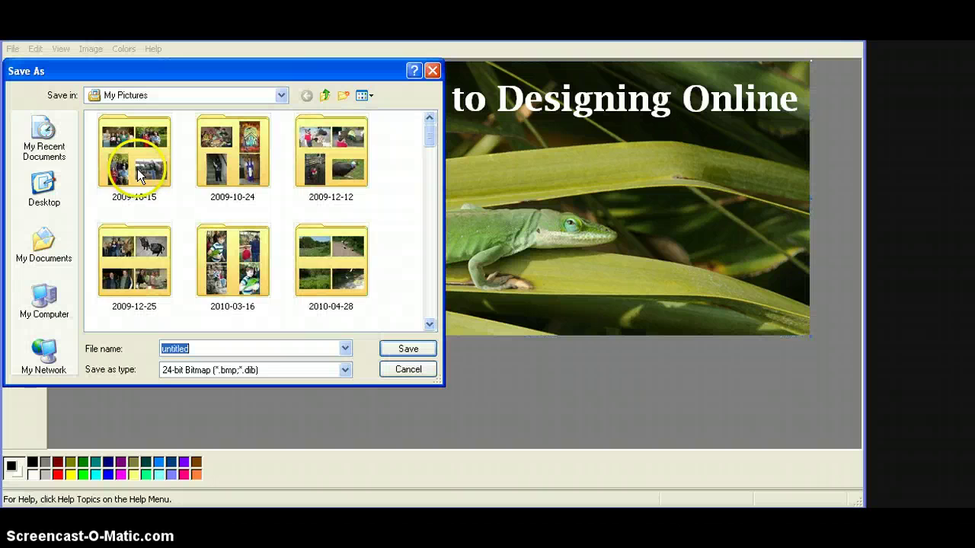
pyautogui.click(45, 192)
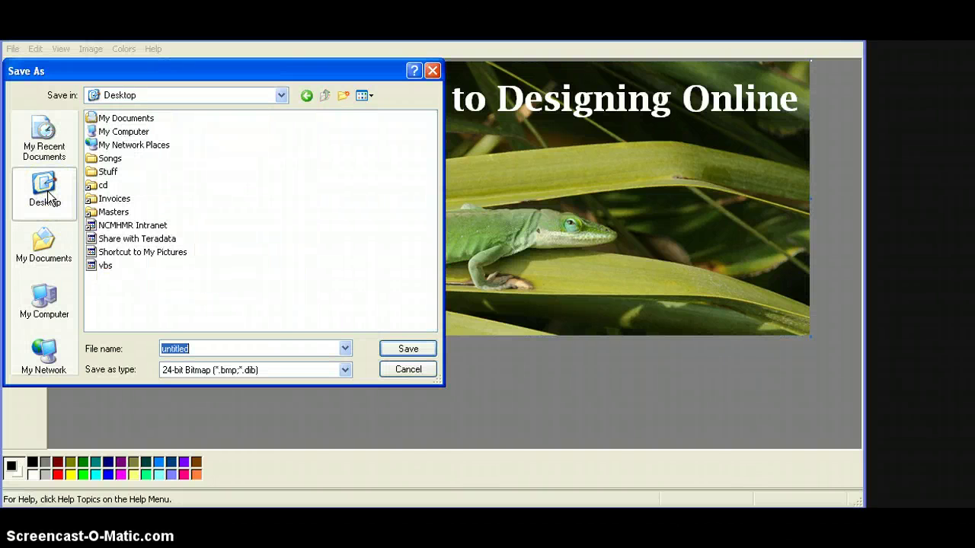
pyautogui.write('green.jpg')
pyautogui.click(396, 348)
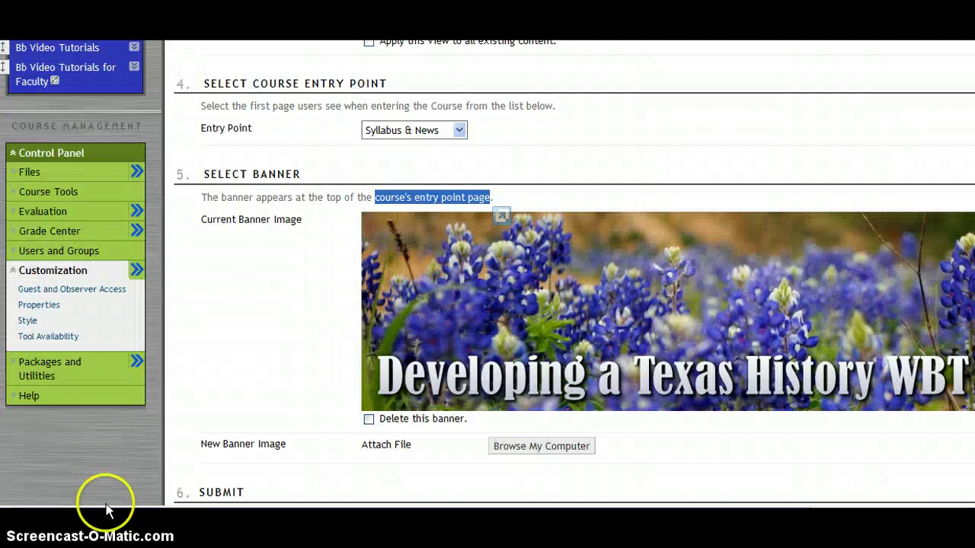
# Step: In Blackboard's course style settings, attach green.jpg from the Desktop as the new banner image and submit the change
pyautogui.click(548, 444)
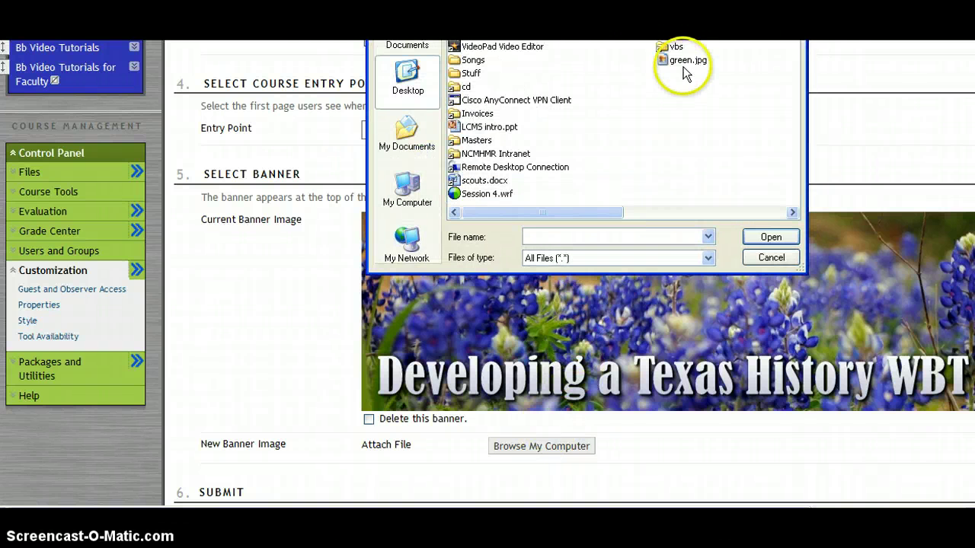
pyautogui.click(684, 60)
pyautogui.click(769, 239)
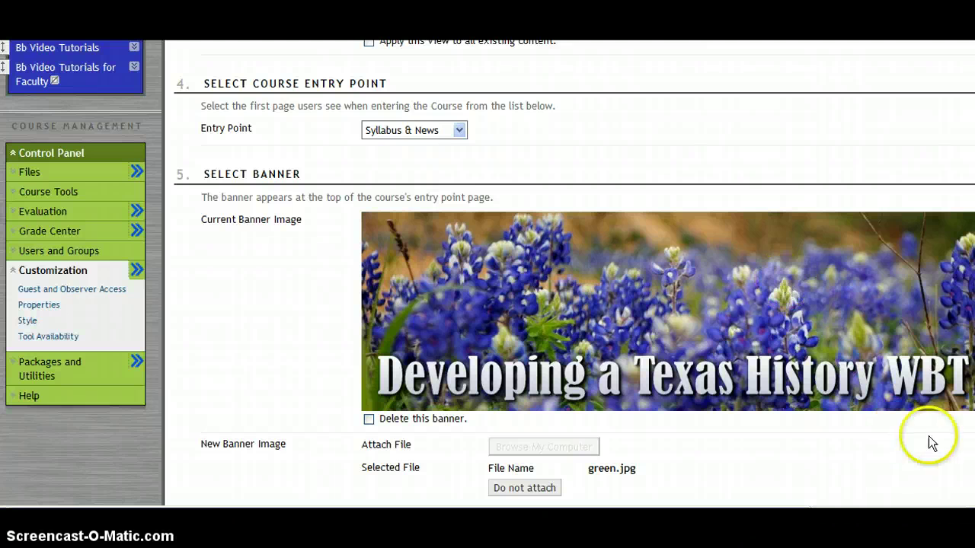
pyautogui.scroll(-2, 571, 266)
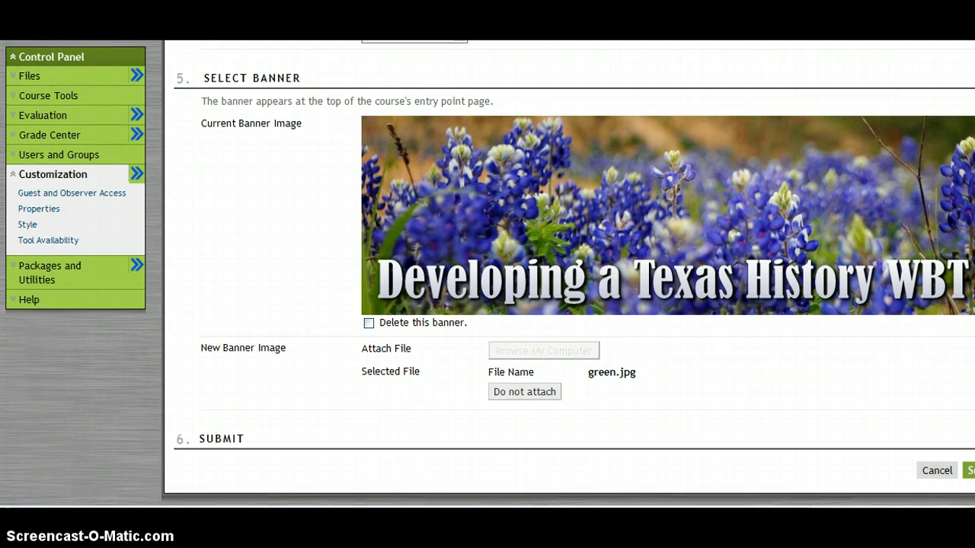
pyautogui.hscroll(3, 963, 479)
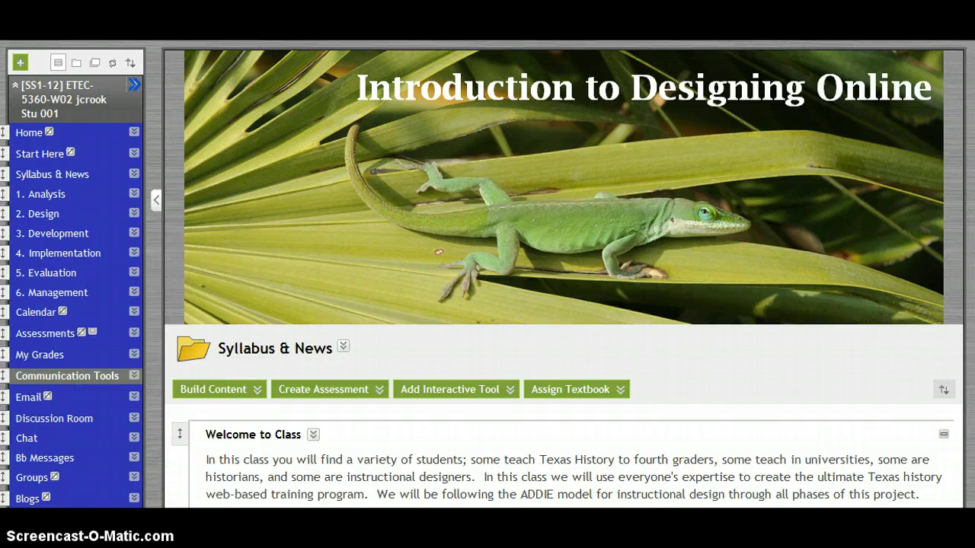
pyautogui.scroll(-5, 563, 275)
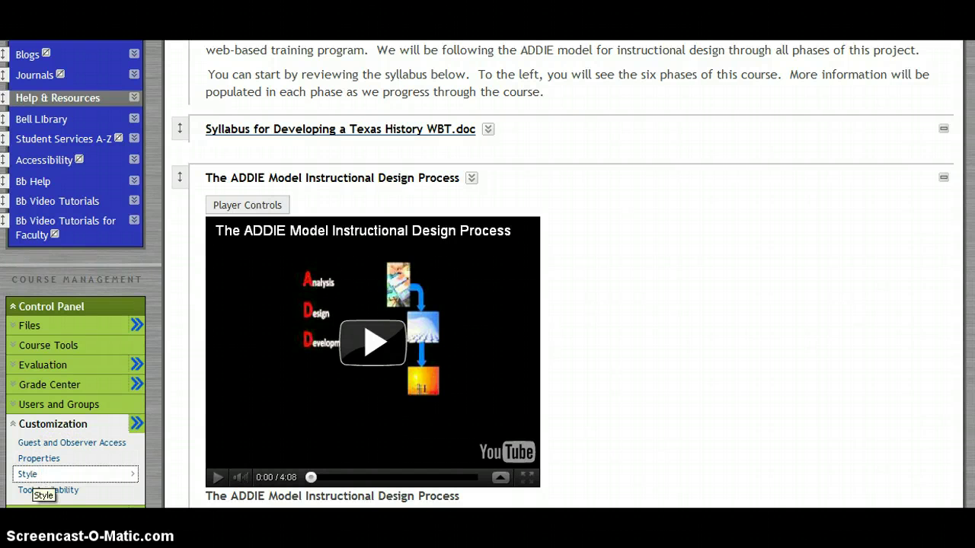
# Step: Open the course's style settings, switch to Paint, sample a dark green from the palm leaves and display its custom color values
pyautogui.click(34, 476)
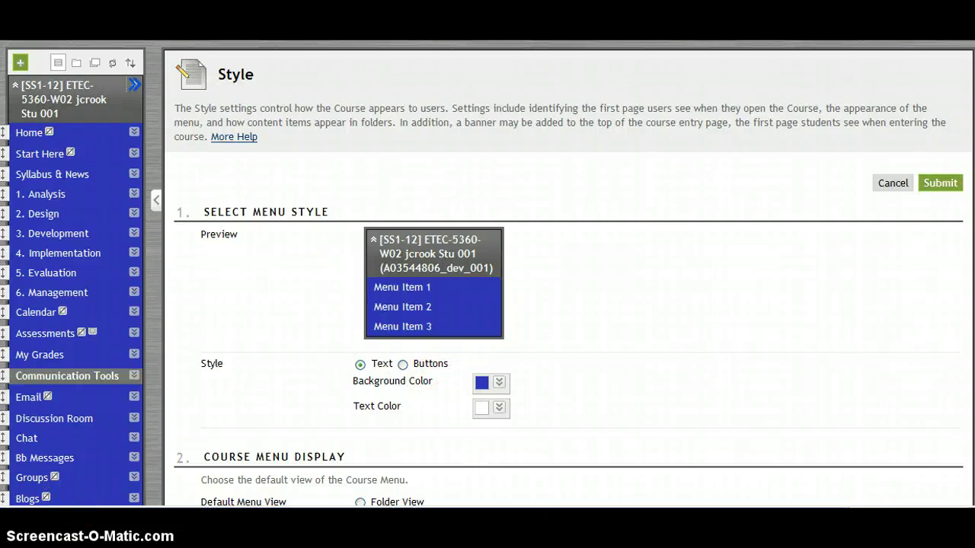
pyautogui.hotkey('alt', 'Tab')
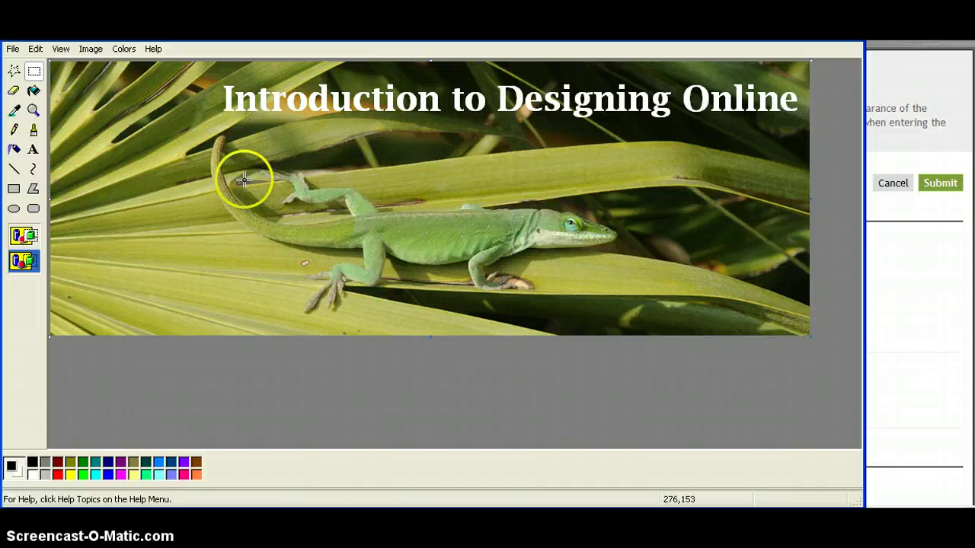
pyautogui.click(14, 110)
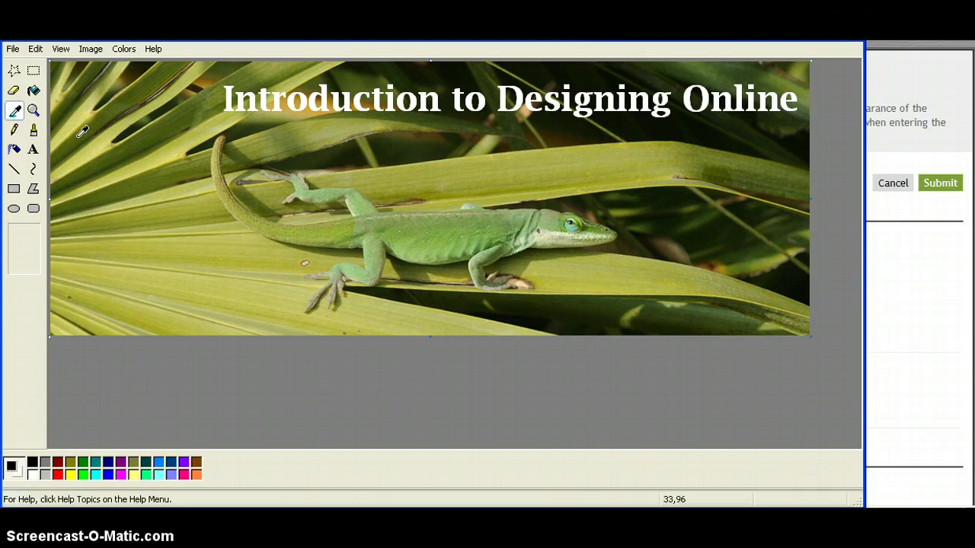
pyautogui.moveTo(100, 150); pyautogui.dragTo(121, 185)
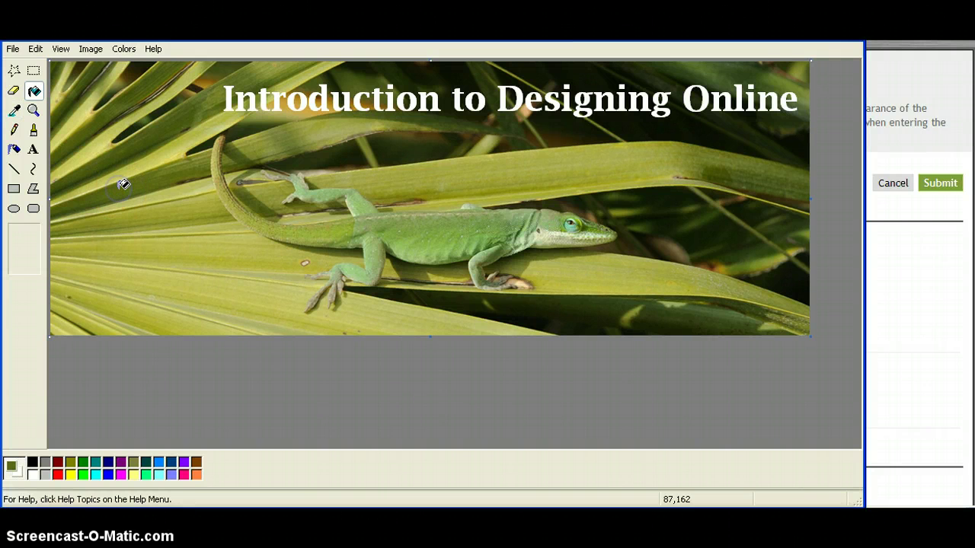
pyautogui.click(124, 48)
pyautogui.click(125, 65)
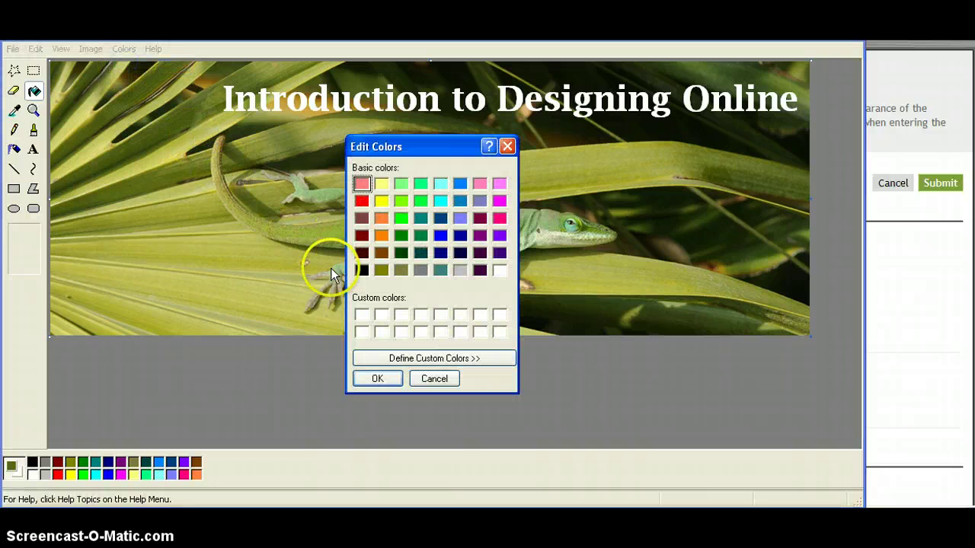
pyautogui.click(395, 358)
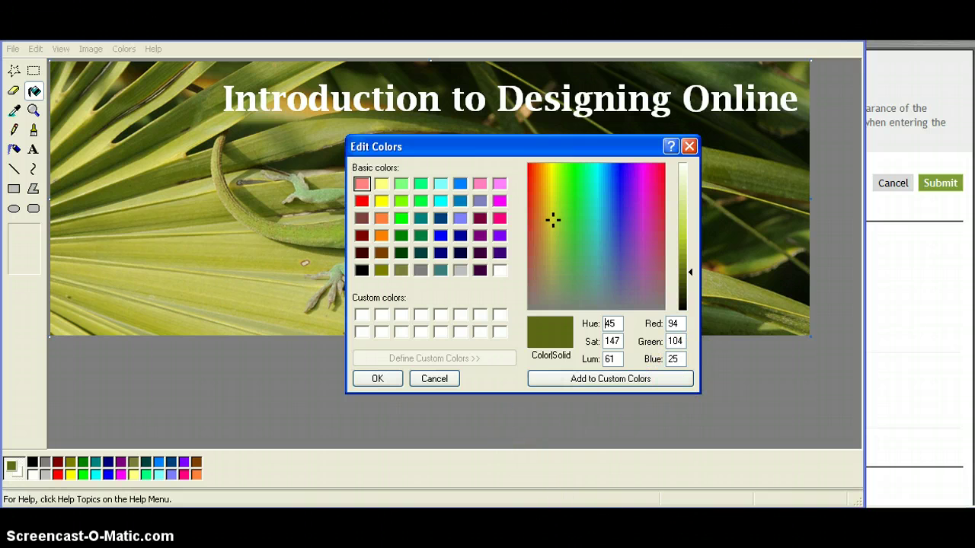
# Step: In Blackboard, open the swatch picker for the course menu's background color, and check the sampled green's RGB values in Paint
pyautogui.hotkey('alt', 'Tab')
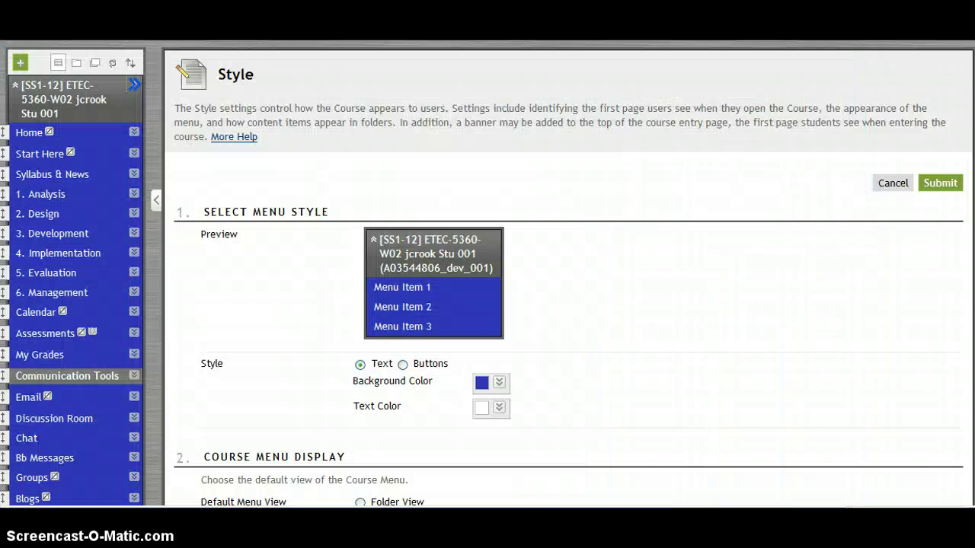
pyautogui.click(499, 385)
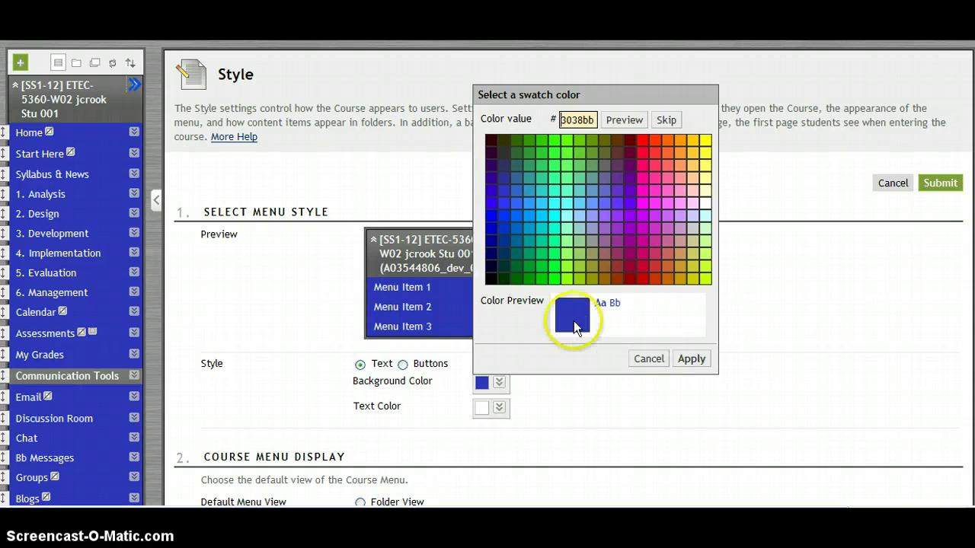
pyautogui.hotkey('alt', 'Tab')
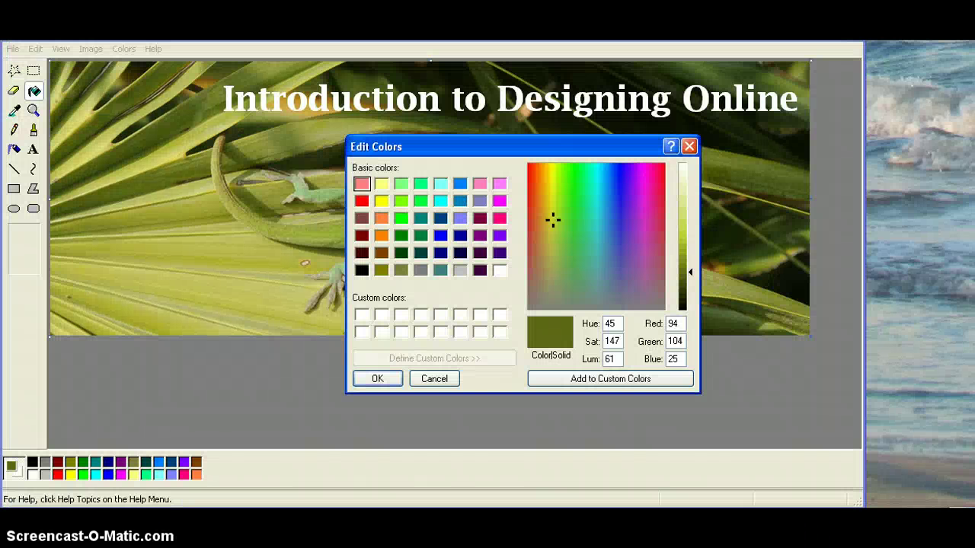
# Step: Switch to Calculator, set it to the scientific view and convert the red value 94 from decimal to hexadecimal
pyautogui.hotkey('alt', 'Tab')
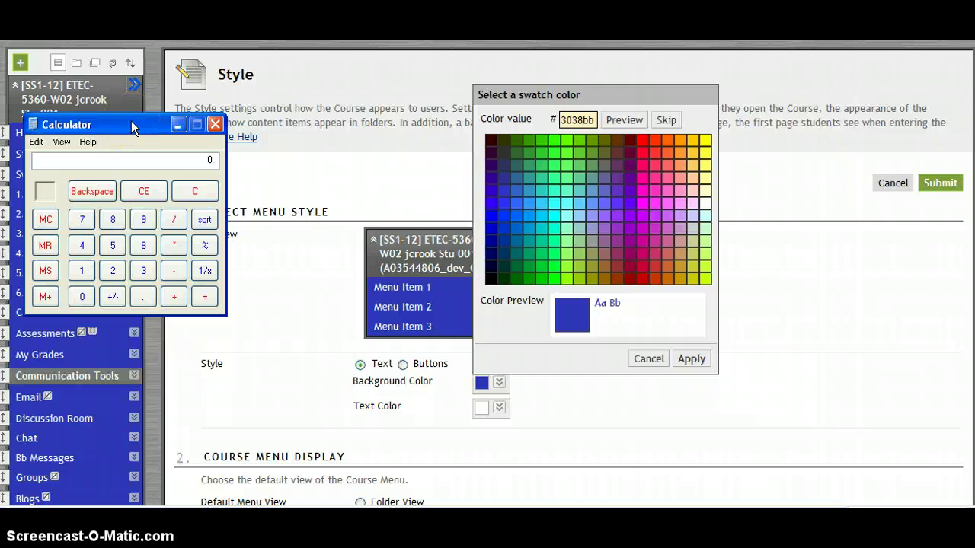
pyautogui.click(62, 141)
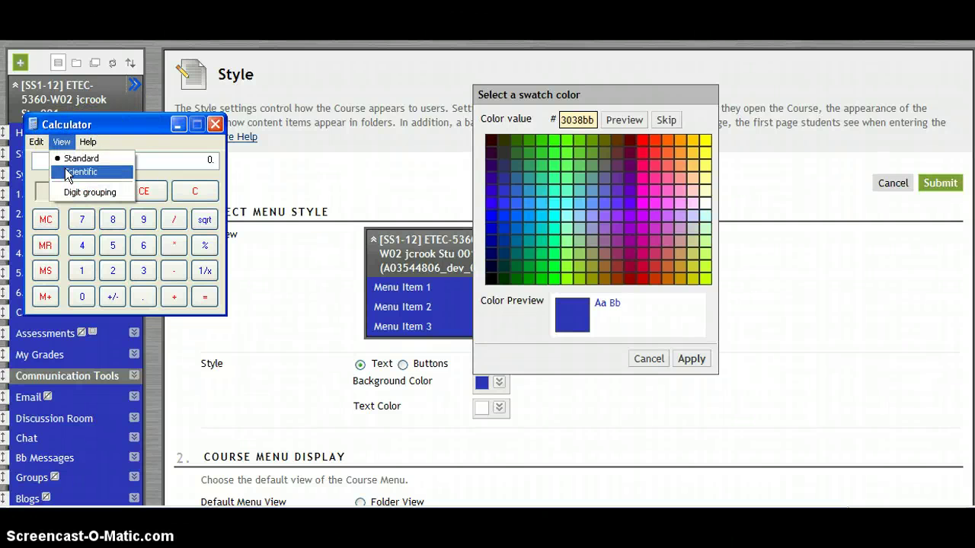
pyautogui.click(65, 170)
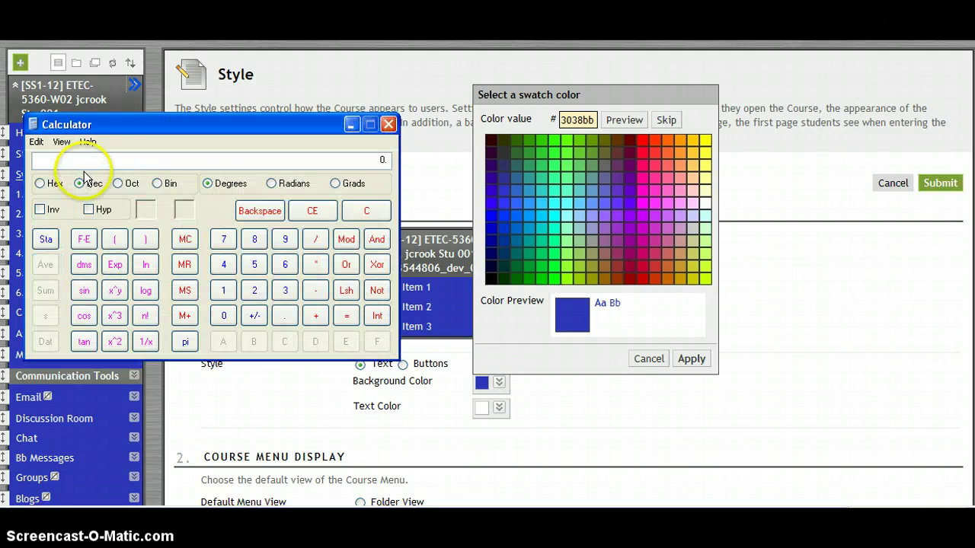
pyautogui.click(285, 239)
pyautogui.click(229, 264)
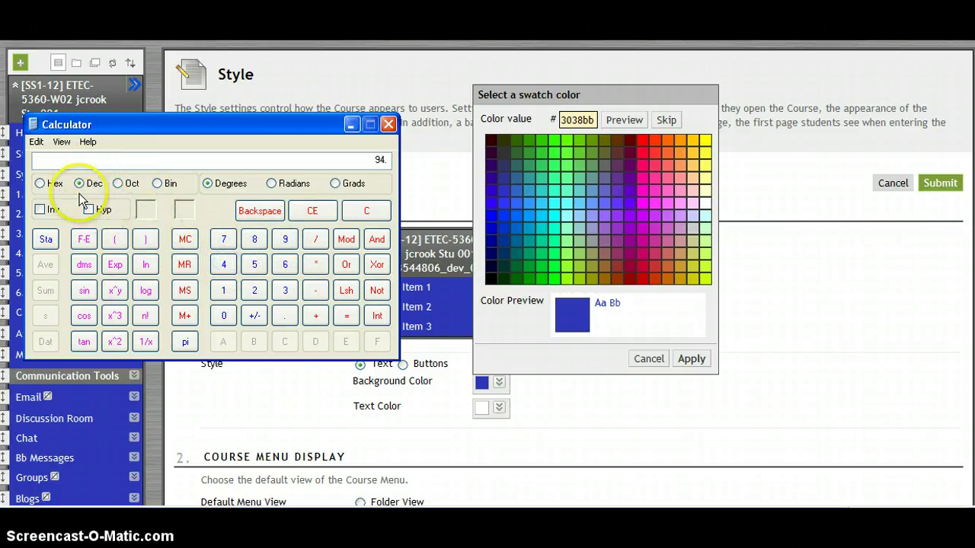
pyautogui.click(56, 187)
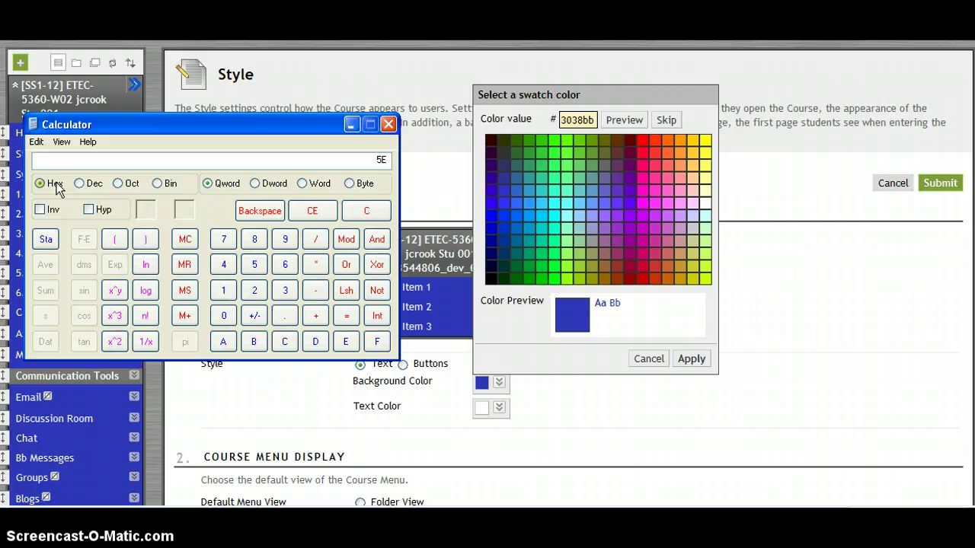
# Step: Clear the calculator in decimal mode and convert the green value 104 to hexadecimal
pyautogui.click(93, 185)
pyautogui.click(363, 211)
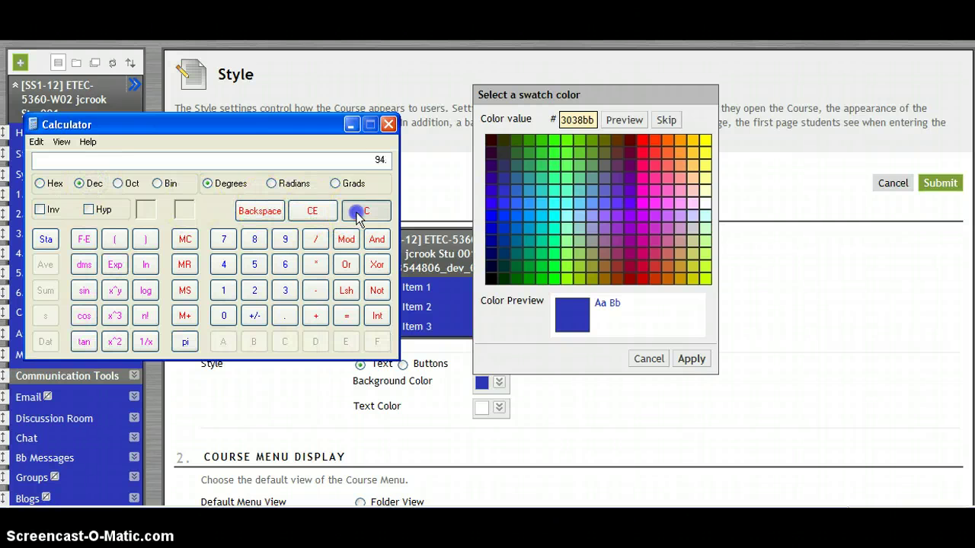
pyautogui.click(223, 291)
pyautogui.click(225, 315)
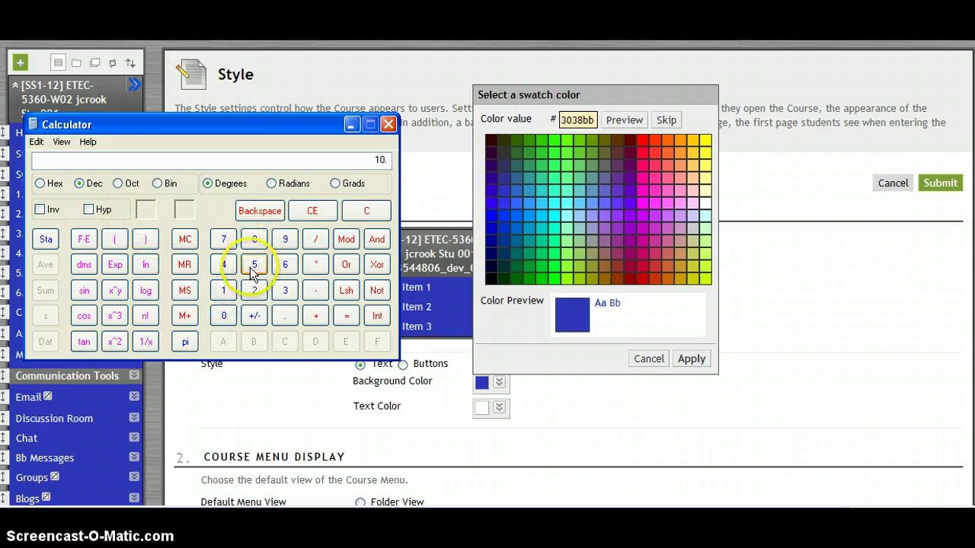
pyautogui.click(223, 264)
pyautogui.click(59, 184)
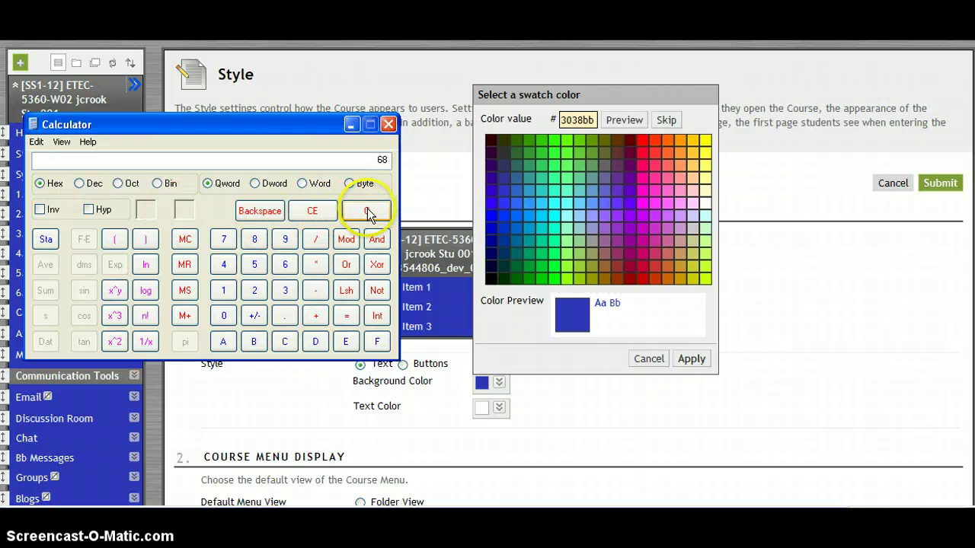
# Step: Clear the calculator, return it to decimal mode and convert the blue value 25 to hexadecimal
pyautogui.click(366, 213)
pyautogui.click(79, 184)
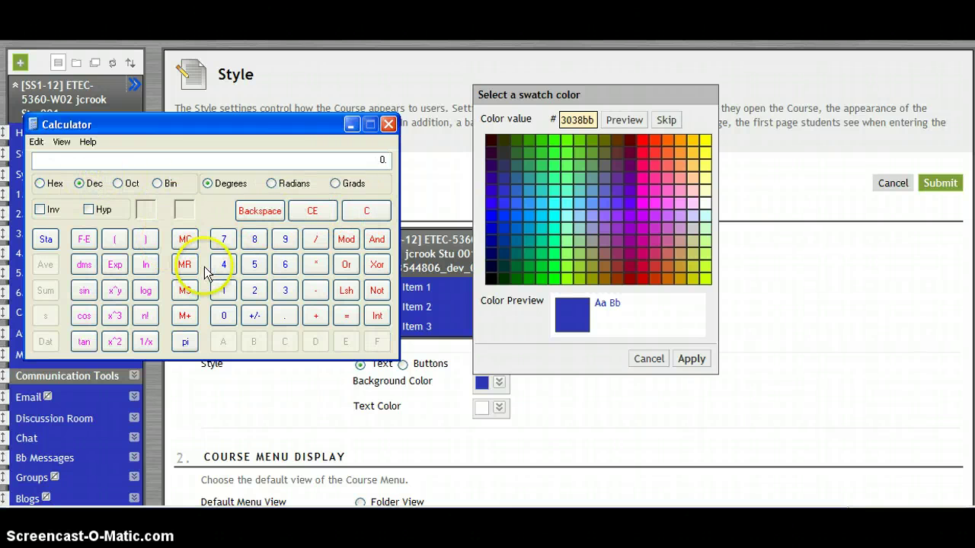
pyautogui.click(255, 292)
pyautogui.click(255, 268)
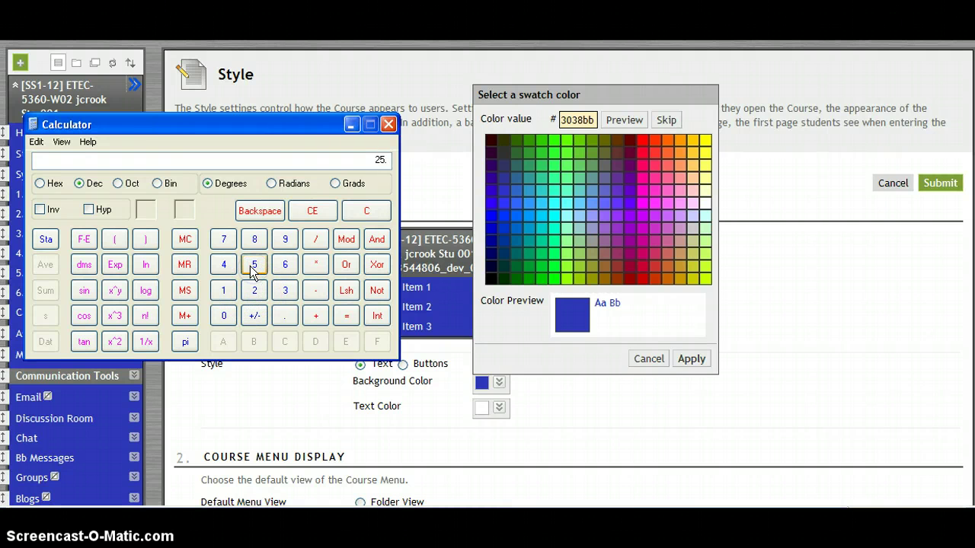
pyautogui.click(40, 184)
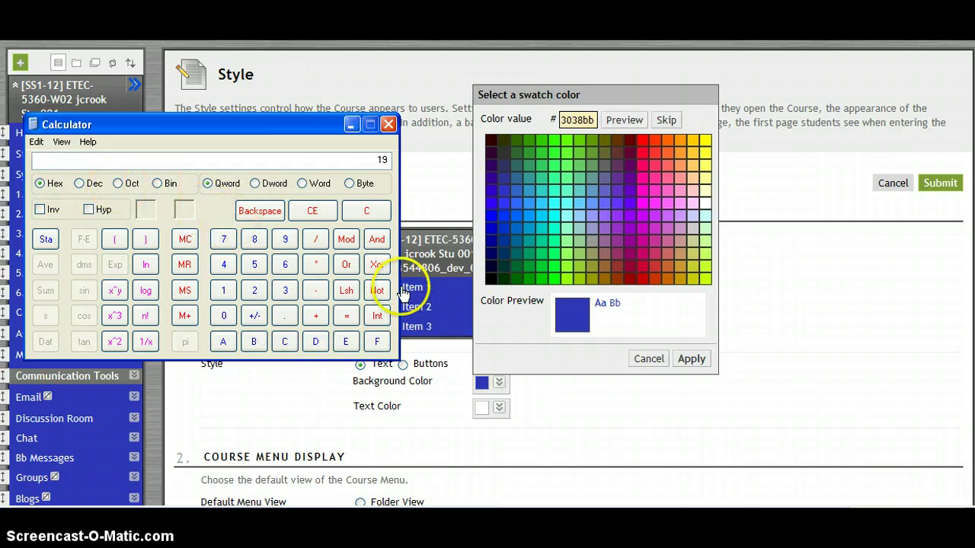
# Step: Set the course menu's background color to 5e6819 in Blackboard, submit the style settings and open the Syllabus & News page
pyautogui.click(485, 324)
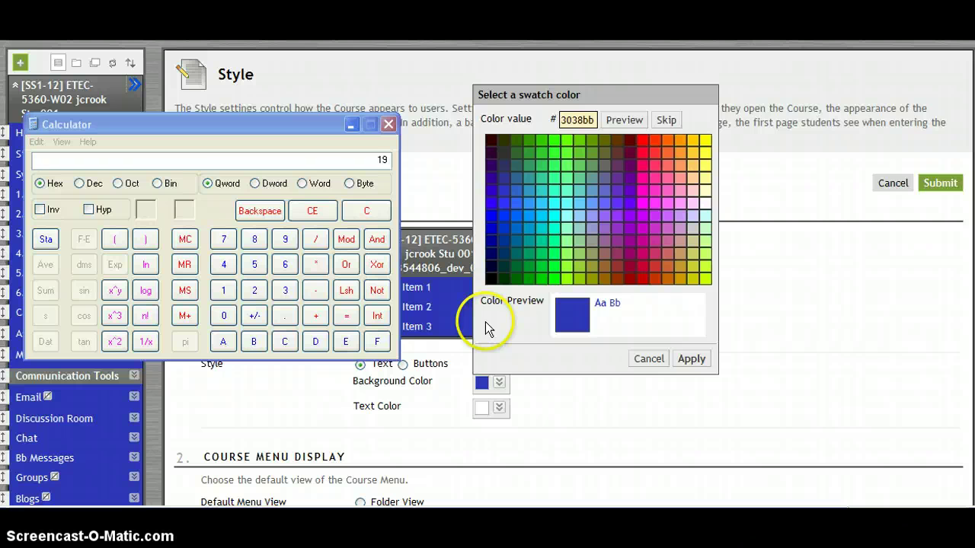
pyautogui.click(534, 148)
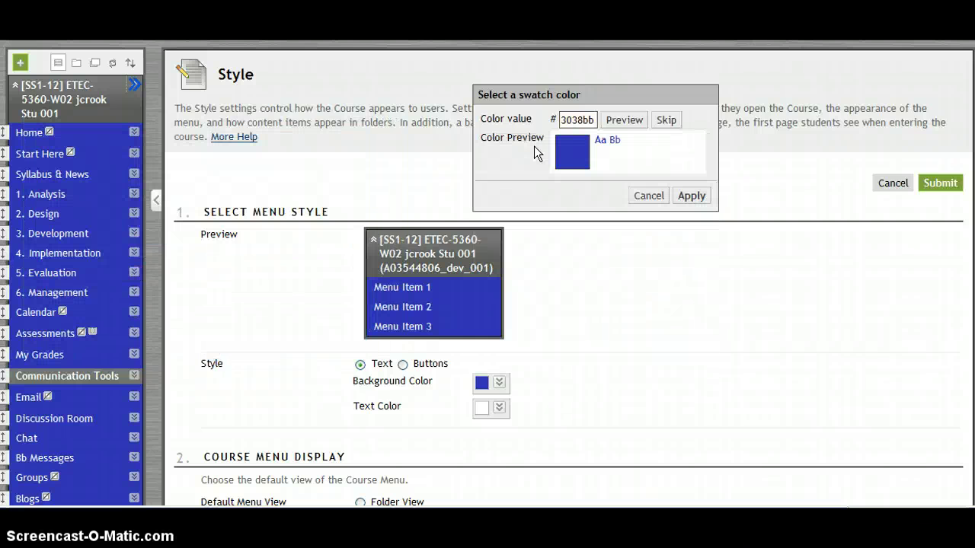
pyautogui.click(577, 120)
pyautogui.moveTo(576, 119); pyautogui.dragTo(596, 120)
pyautogui.write('5e6819')
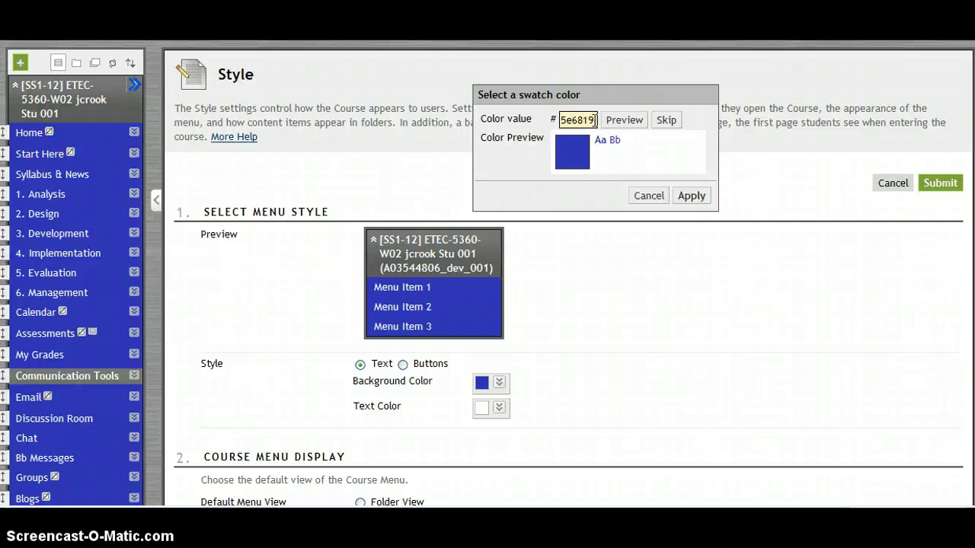
pyautogui.click(689, 196)
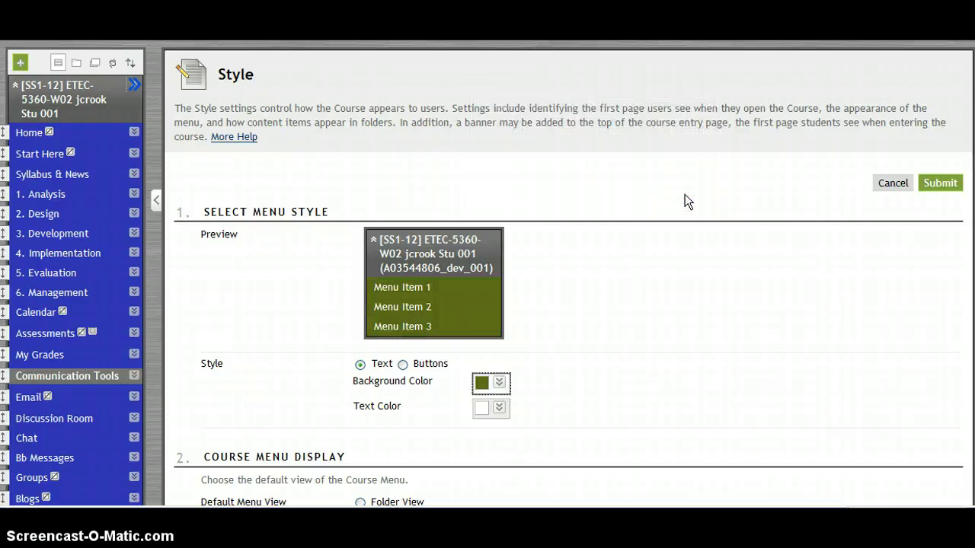
pyautogui.click(941, 183)
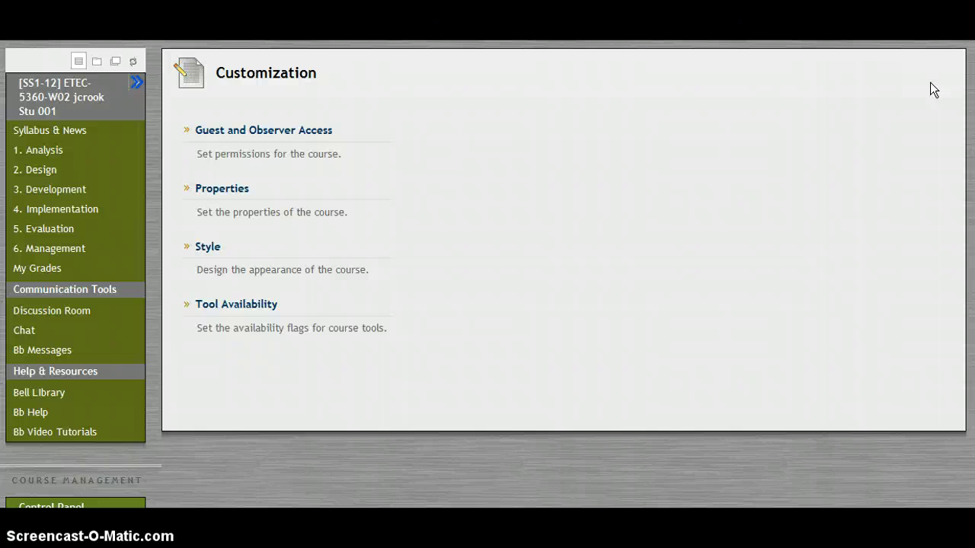
pyautogui.click(76, 134)
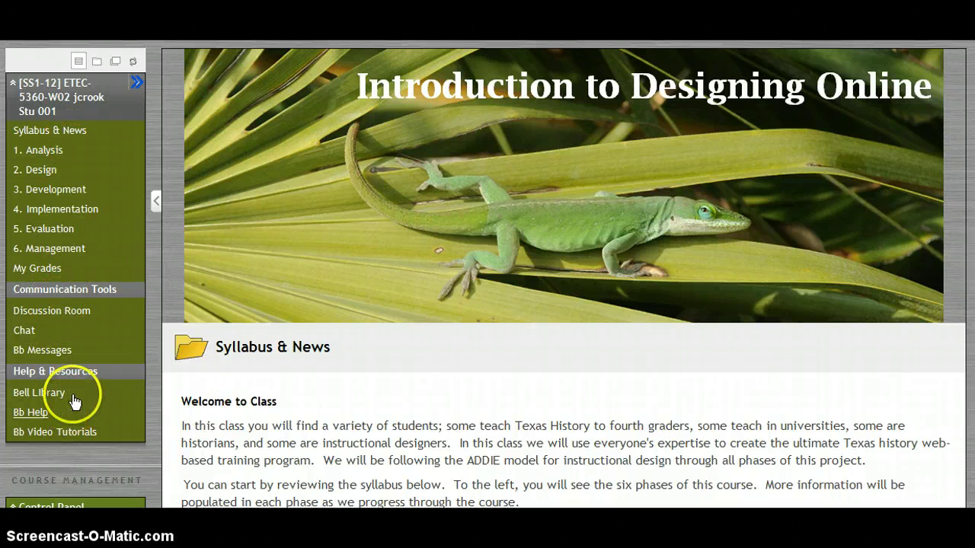
pyautogui.click(67, 350)
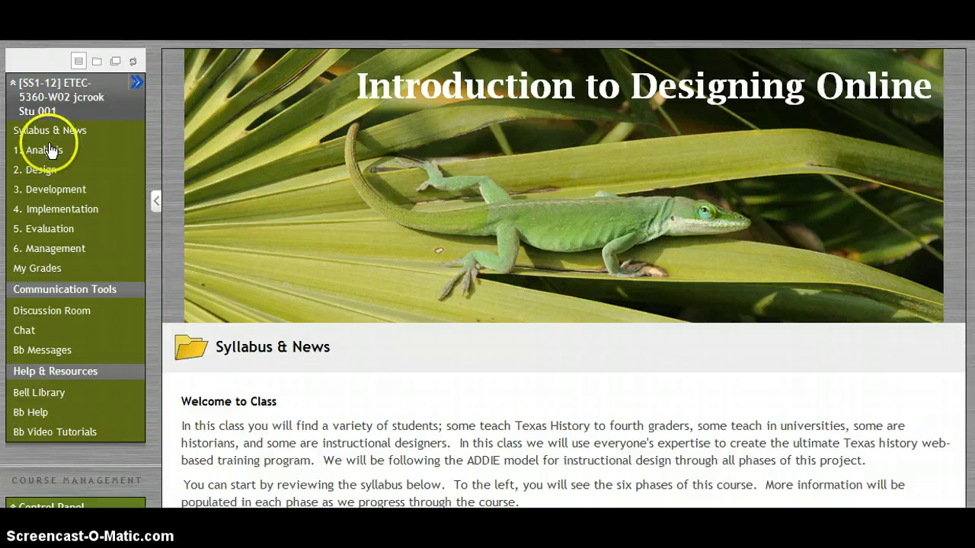
pyautogui.click(49, 273)
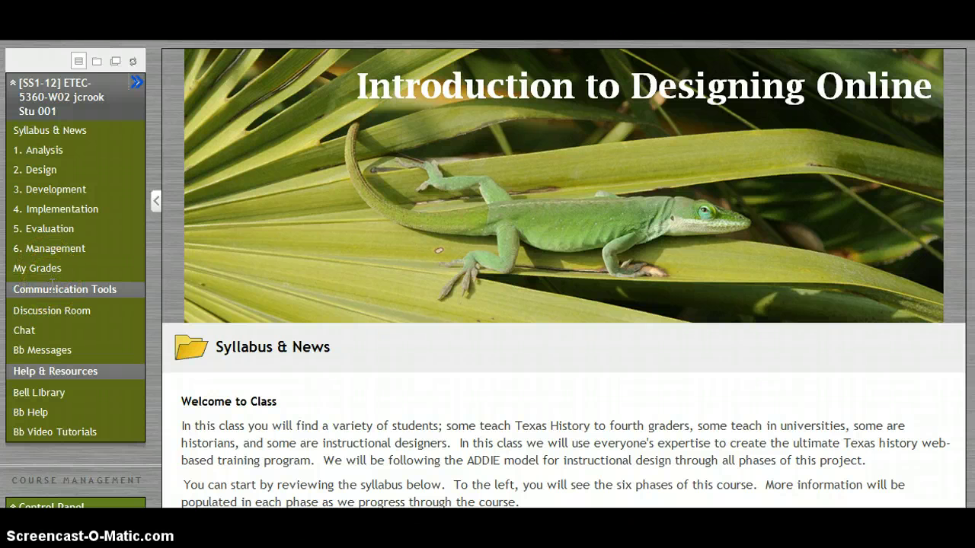
pyautogui.click(47, 315)
pyautogui.click(27, 329)
pyautogui.click(38, 347)
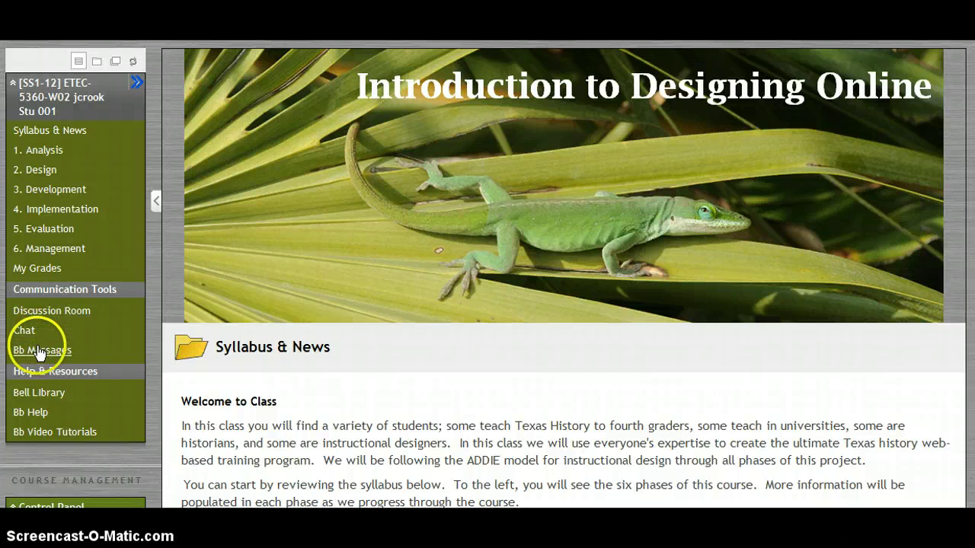